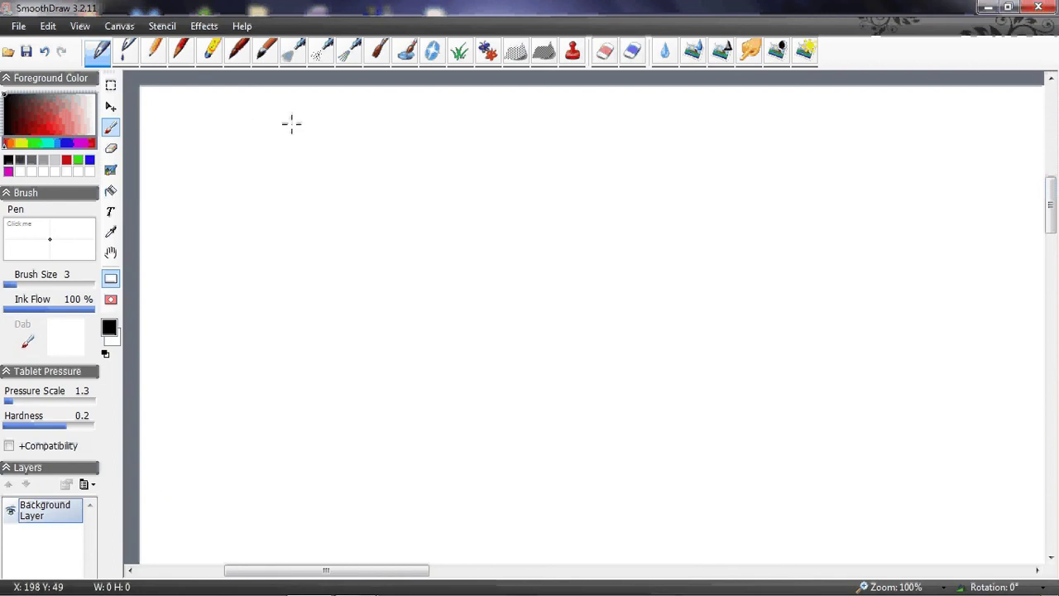
Handwrite the heading 'Freenet/Tor' in black
drag(296, 120, 317, 118)
drag(296, 121, 292, 152)
drag(293, 137, 310, 134)
drag(308, 145, 407, 154)
mouse_move(396, 139)
mouse_down()
mouse_move(418, 136)
mouse_move(410, 174)
mouse_up()
drag(458, 129, 454, 161)
mouse_move(449, 129)
mouse_down()
mouse_move(484, 124)
mouse_move(490, 149)
mouse_move(528, 142)
mouse_up()
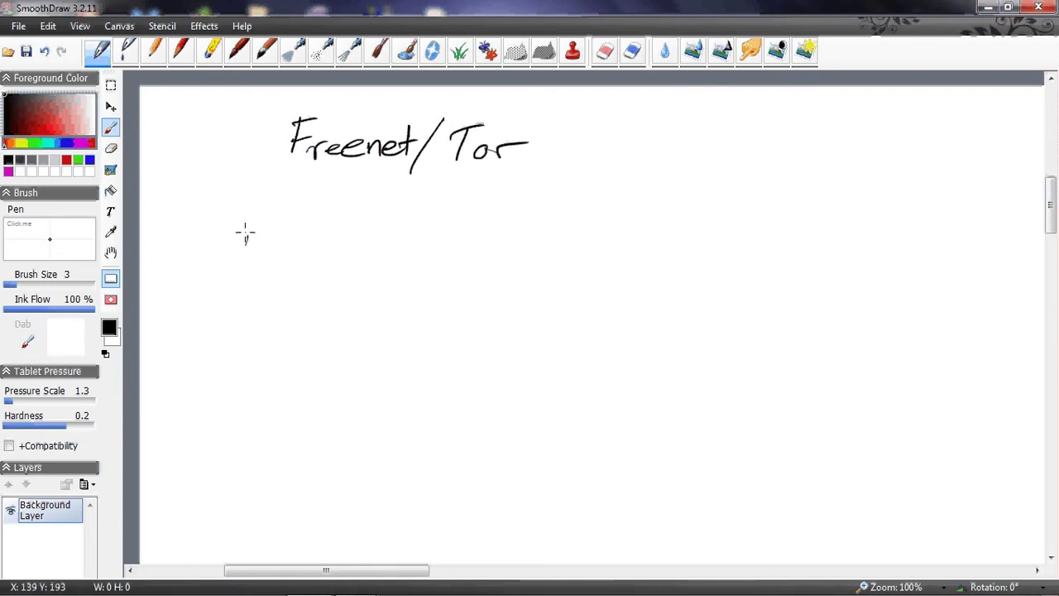
Below the heading, draw circled node N with an arrow to circled node K
drag(245, 233, 247, 243)
mouse_move(228, 278)
mouse_down()
mouse_move(258, 246)
mouse_move(428, 253)
mouse_move(407, 273)
mouse_up()
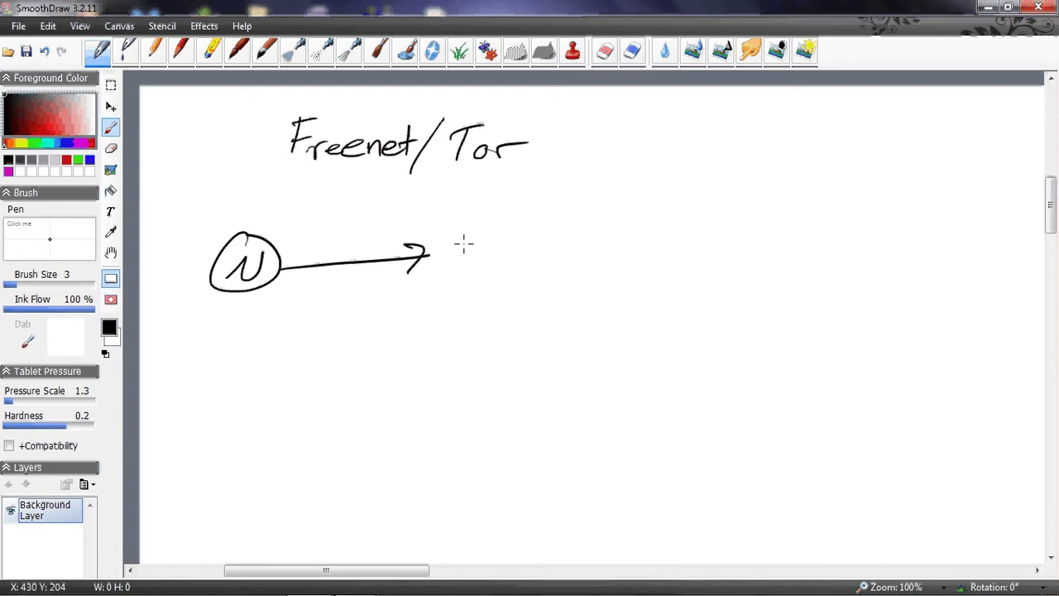
mouse_move(477, 224)
mouse_down()
mouse_move(419, 253)
mouse_move(499, 273)
mouse_move(478, 225)
mouse_up()
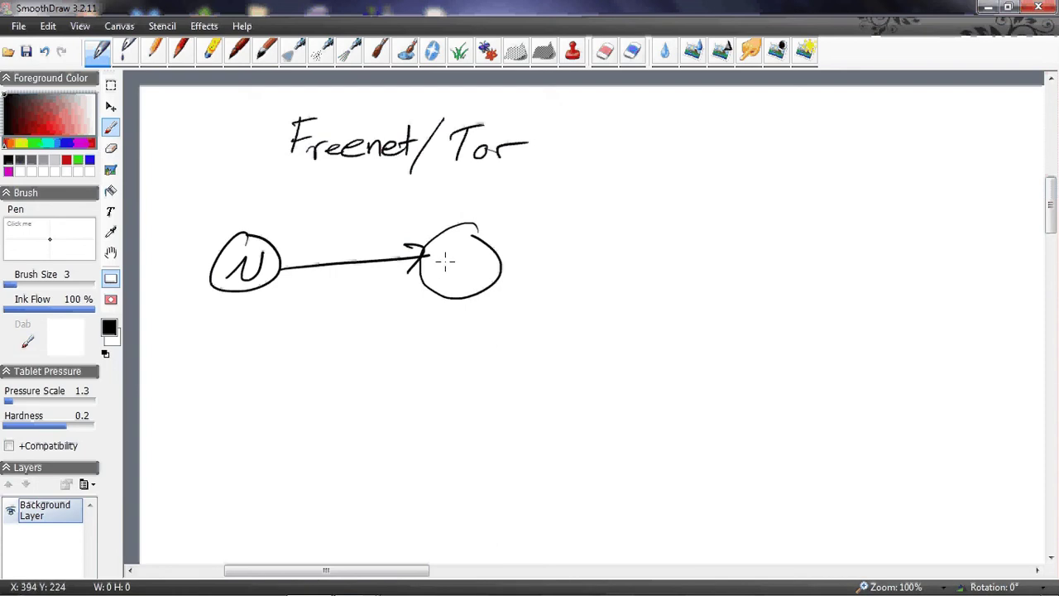
drag(440, 240, 447, 270)
mouse_move(452, 258)
mouse_down()
mouse_move(462, 253)
mouse_move(471, 273)
mouse_up()
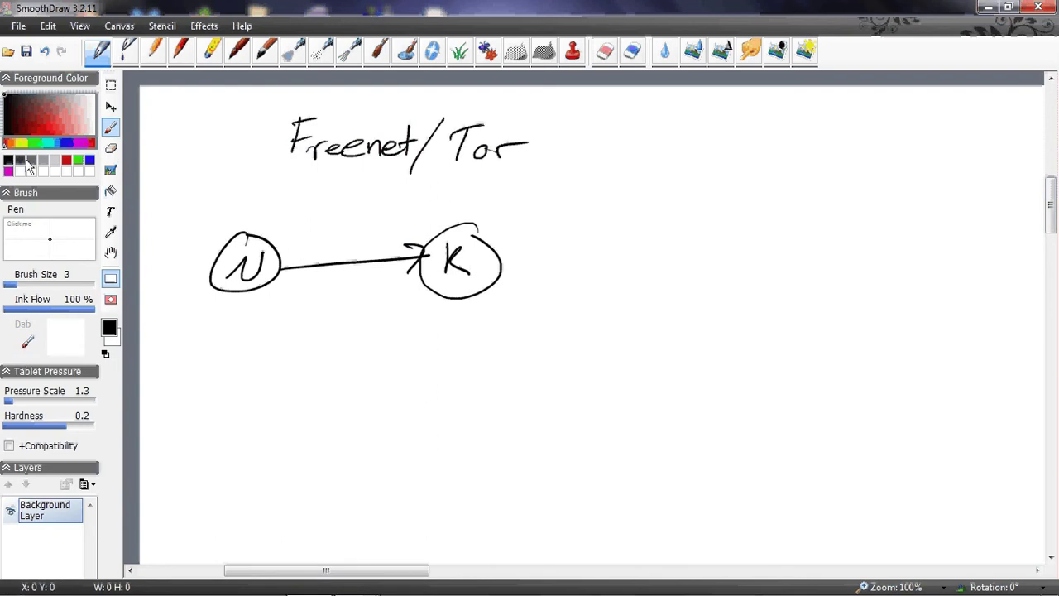
Draw red circled nodes I1, I2 and I3 below the N→K arrow
click(66, 161)
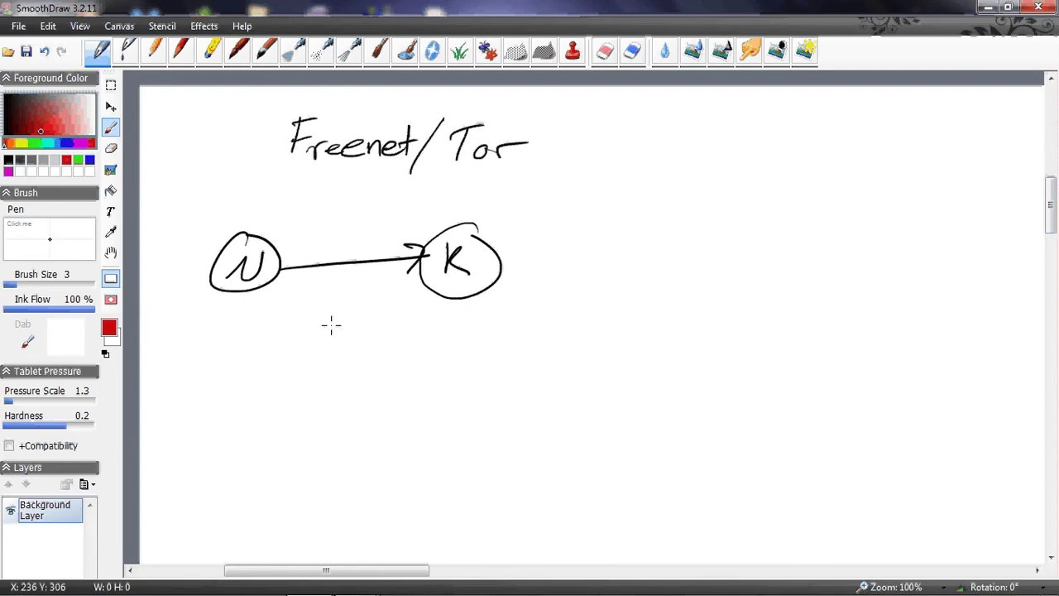
mouse_move(283, 351)
mouse_down()
mouse_move(298, 366)
mouse_move(279, 372)
mouse_move(291, 402)
mouse_up()
mouse_move(389, 398)
mouse_down()
mouse_move(399, 437)
mouse_move(391, 401)
mouse_move(383, 439)
mouse_move(404, 446)
mouse_up()
mouse_move(503, 401)
mouse_down()
mouse_move(485, 421)
mouse_move(508, 410)
mouse_up()
drag(502, 411, 502, 429)
mouse_move(495, 427)
mouse_down()
mouse_move(520, 420)
mouse_move(511, 442)
mouse_up()
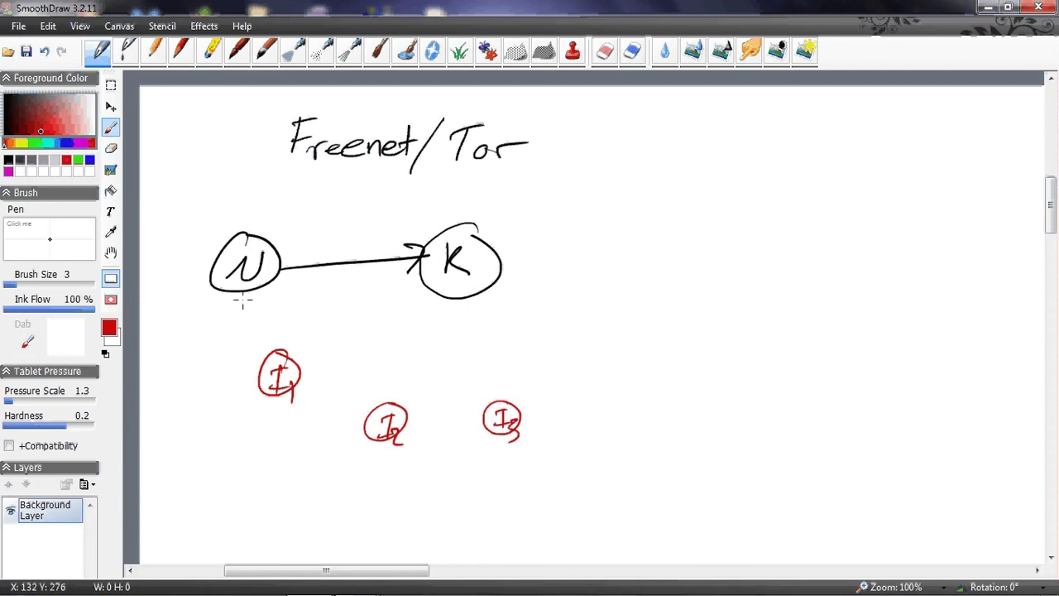
Draw red arrows routing N→I1→I2→I3 and up to K
mouse_move(245, 291)
mouse_down()
mouse_move(263, 355)
mouse_move(270, 339)
mouse_up()
mouse_move(293, 394)
mouse_down()
mouse_move(371, 408)
mouse_move(364, 425)
mouse_move(484, 421)
mouse_up()
drag(462, 414, 480, 431)
mouse_move(485, 302)
mouse_down()
mouse_move(498, 382)
mouse_move(470, 336)
mouse_move(510, 329)
mouse_up()
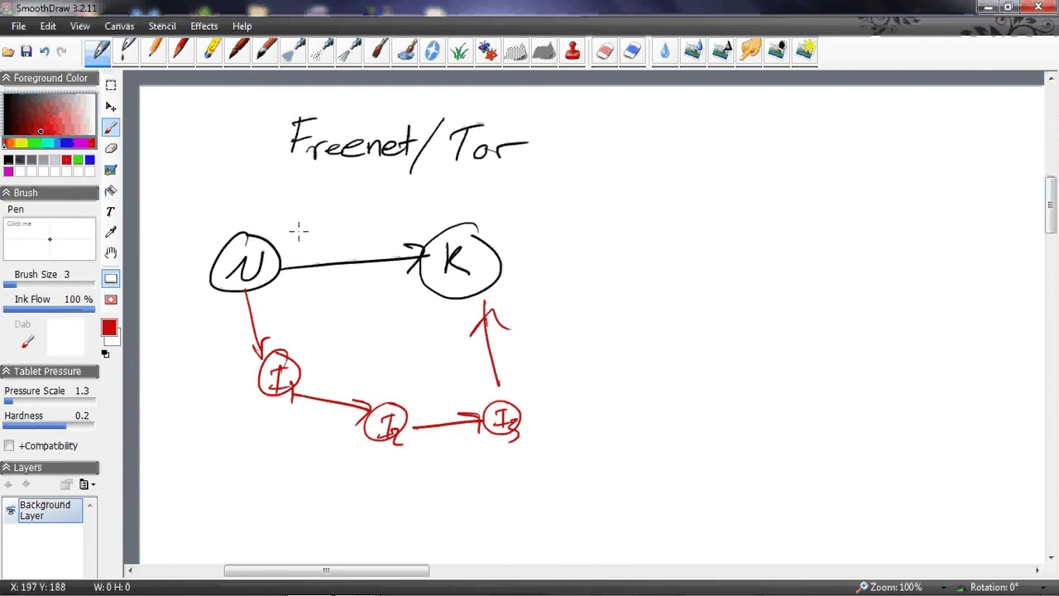
Box the direct N→K arrow in black and loop the I-node chain in red
click(9, 160)
drag(286, 236, 417, 289)
mouse_move(404, 217)
mouse_down()
mouse_move(397, 303)
mouse_move(286, 233)
mouse_up()
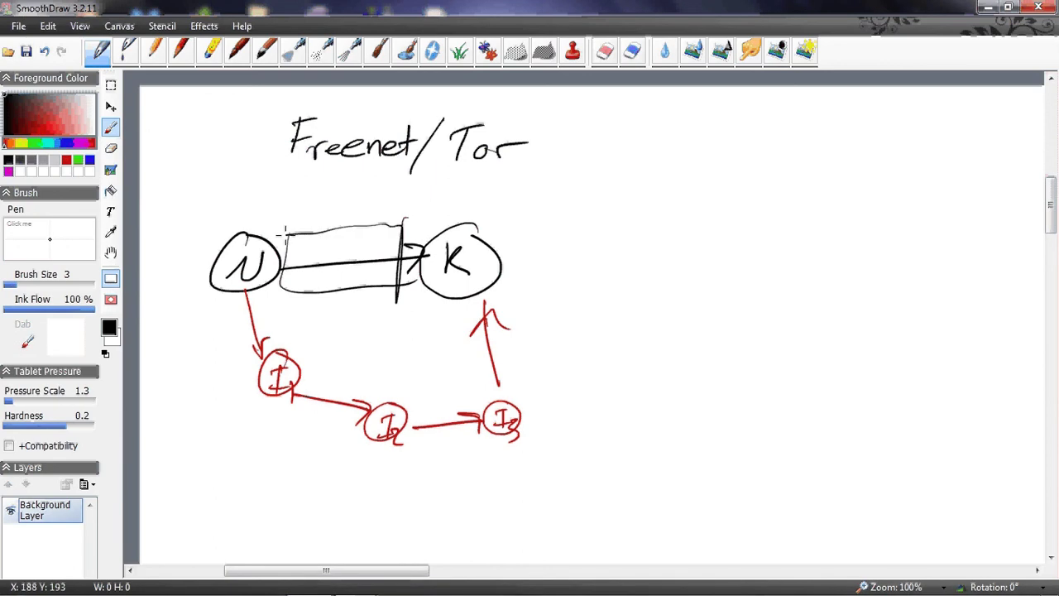
click(41, 131)
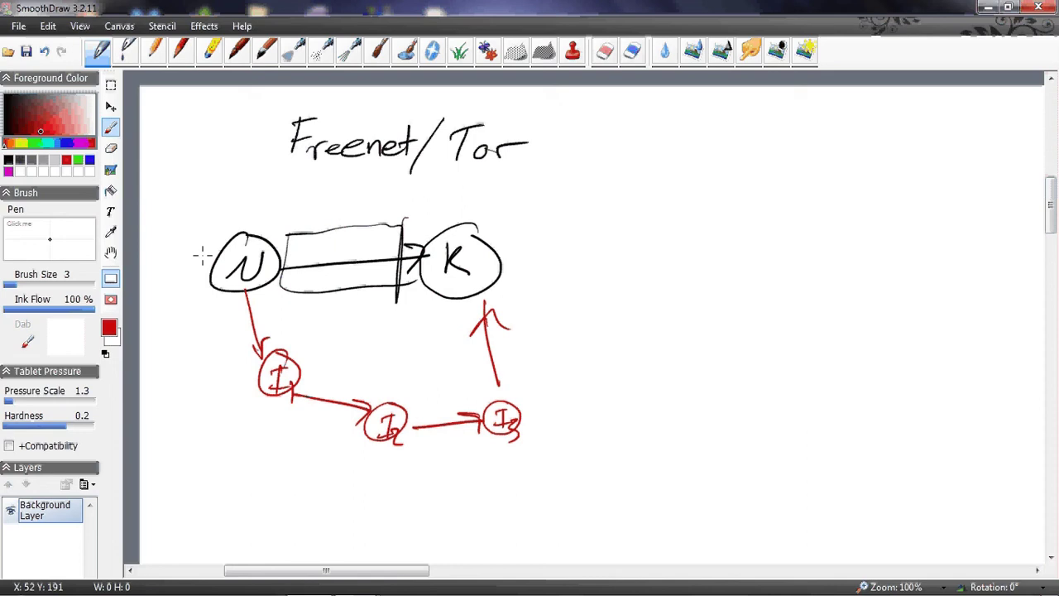
mouse_move(225, 311)
mouse_down()
mouse_move(355, 364)
mouse_move(425, 362)
mouse_move(496, 308)
mouse_move(523, 447)
mouse_move(410, 454)
mouse_move(247, 418)
mouse_move(210, 313)
mouse_up()
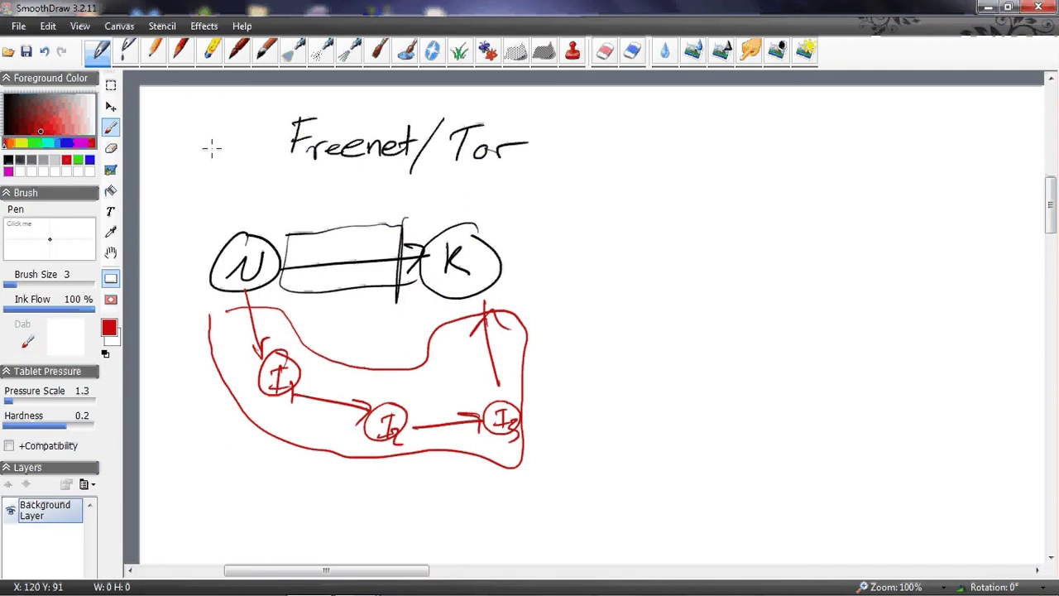
Draw a black arrow rising to K and cross it out
click(15, 160)
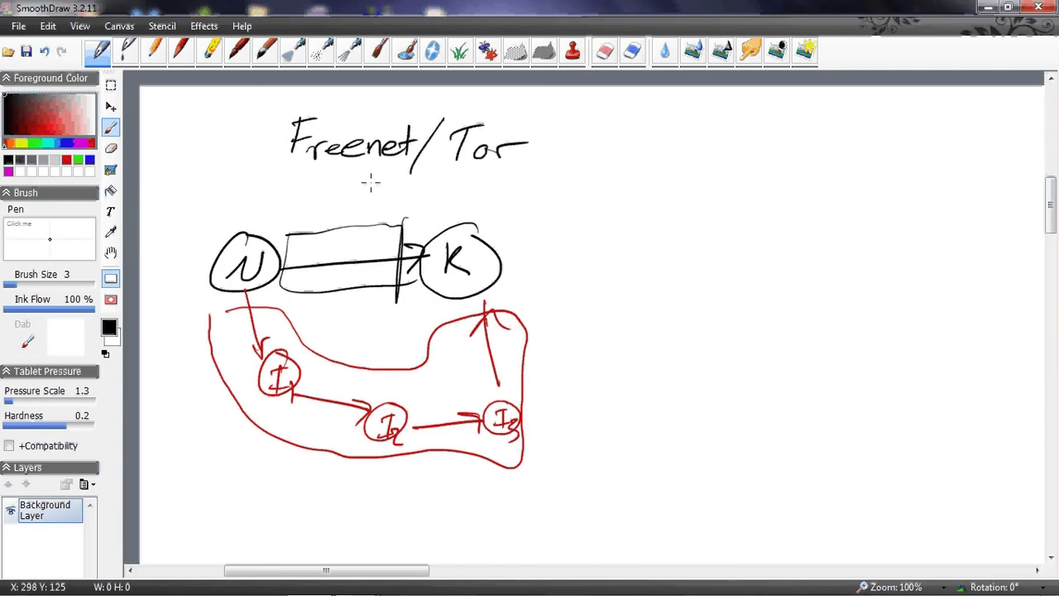
mouse_move(464, 304)
mouse_down()
mouse_move(466, 363)
mouse_move(492, 347)
mouse_up()
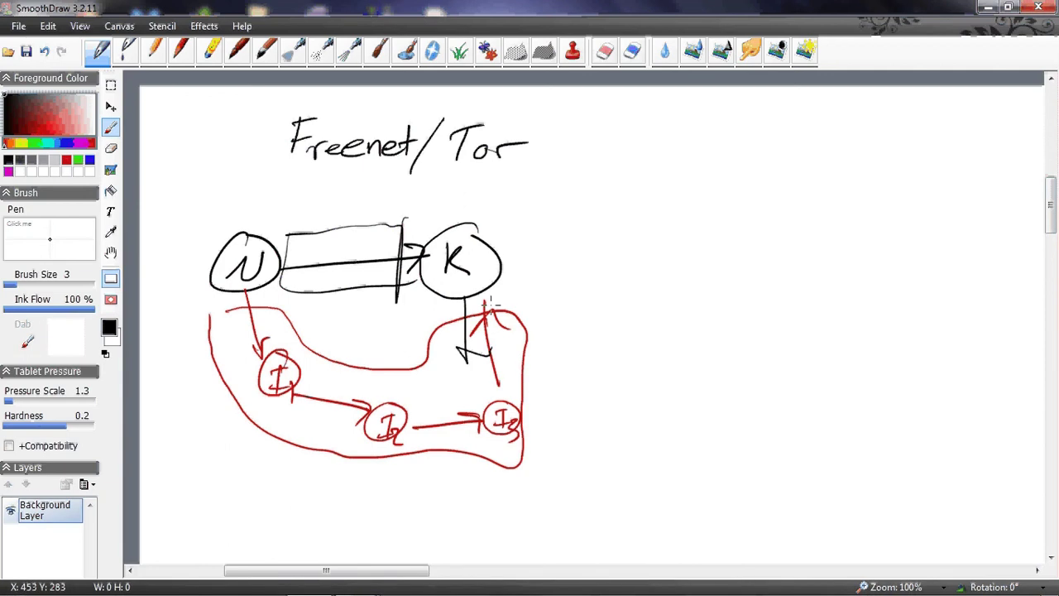
mouse_move(475, 313)
mouse_down()
mouse_move(451, 355)
mouse_move(483, 352)
mouse_up()
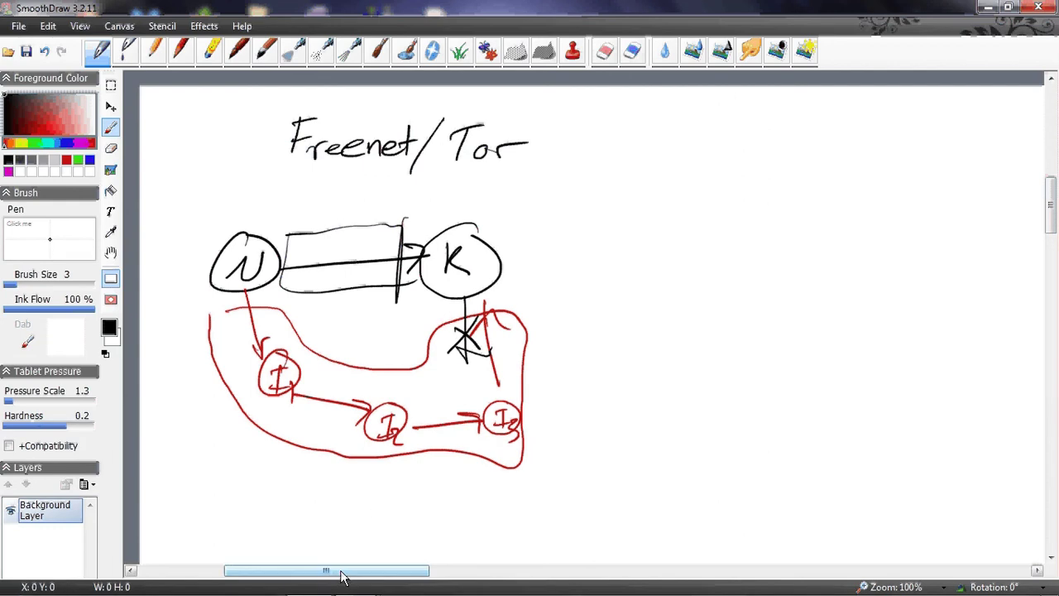
Scroll to blank canvas and write 'RSA →' in red, undoing one stray stroke
drag(342, 571, 437, 571)
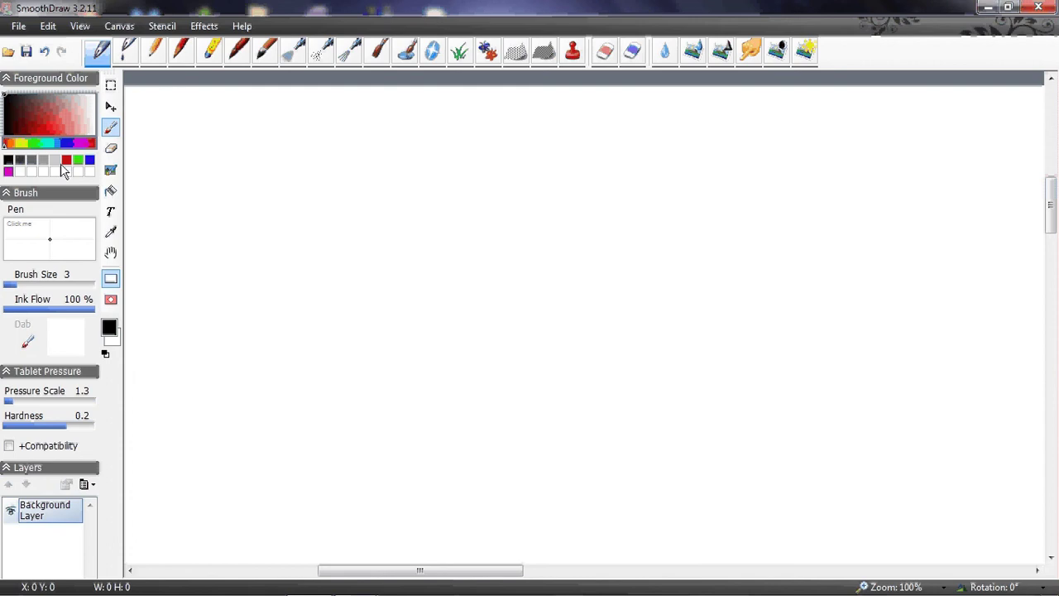
click(66, 159)
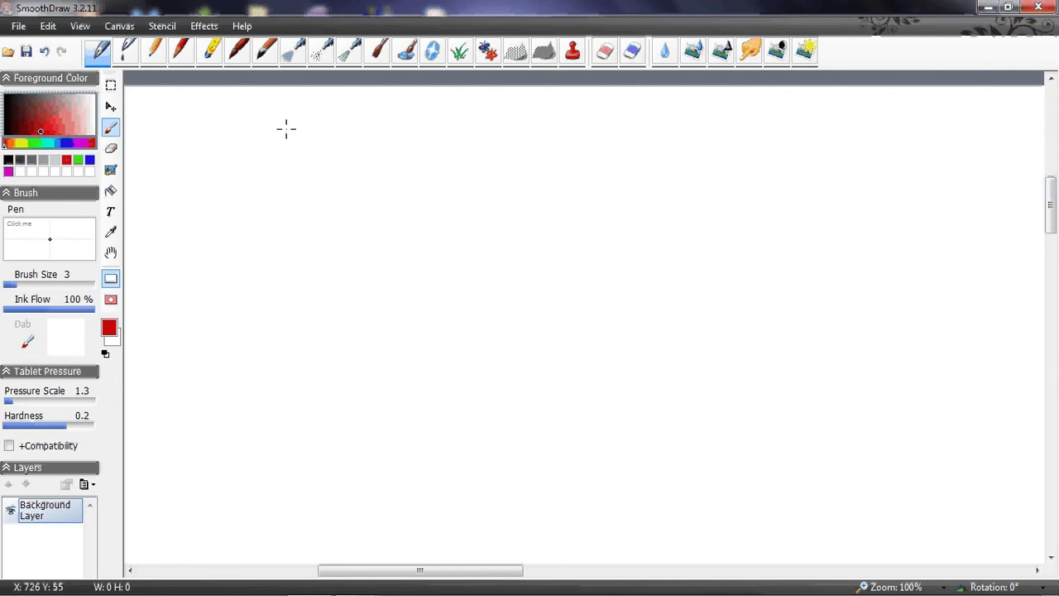
mouse_move(286, 125)
mouse_down()
mouse_move(296, 147)
mouse_move(329, 137)
mouse_move(306, 150)
mouse_up()
key(ctrl+z)
mouse_move(330, 128)
mouse_down()
mouse_move(336, 150)
mouse_move(352, 152)
mouse_up()
drag(325, 143, 362, 140)
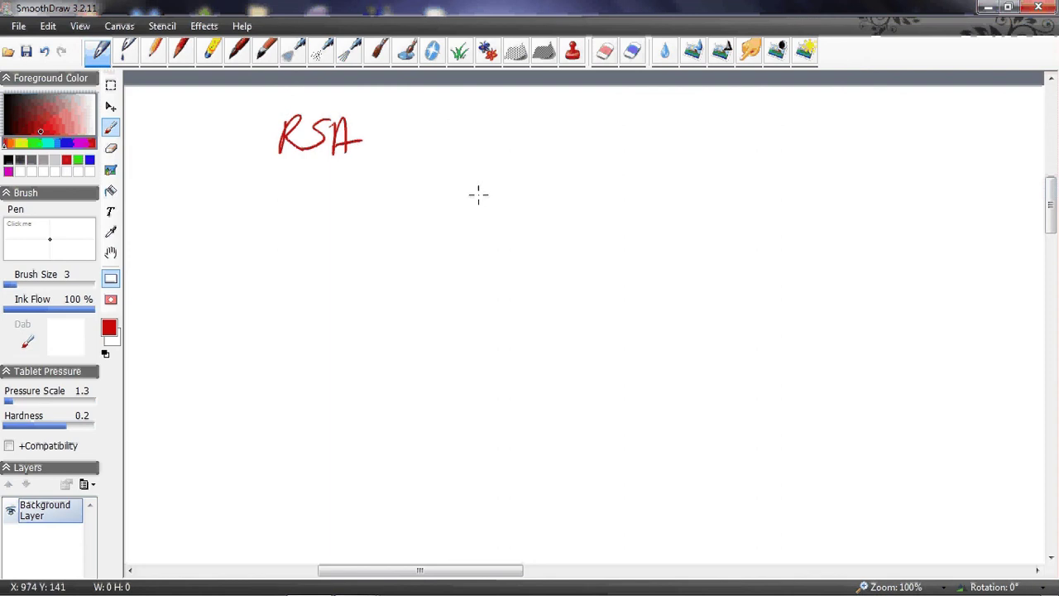
mouse_move(367, 143)
mouse_down()
mouse_move(401, 138)
mouse_move(404, 153)
mouse_up()
Write 'Public/Private' after the RSA arrow
drag(438, 121, 513, 154)
drag(529, 138, 539, 167)
drag(557, 126, 560, 156)
mouse_move(558, 129)
mouse_down()
mouse_move(586, 157)
mouse_move(606, 147)
mouse_up()
drag(616, 151, 624, 162)
drag(616, 145, 651, 164)
Write 'Key Pair' to complete the heading and draw a red circled node N below
mouse_move(523, 193)
mouse_down()
mouse_move(522, 221)
mouse_move(560, 217)
mouse_up()
drag(566, 208, 560, 241)
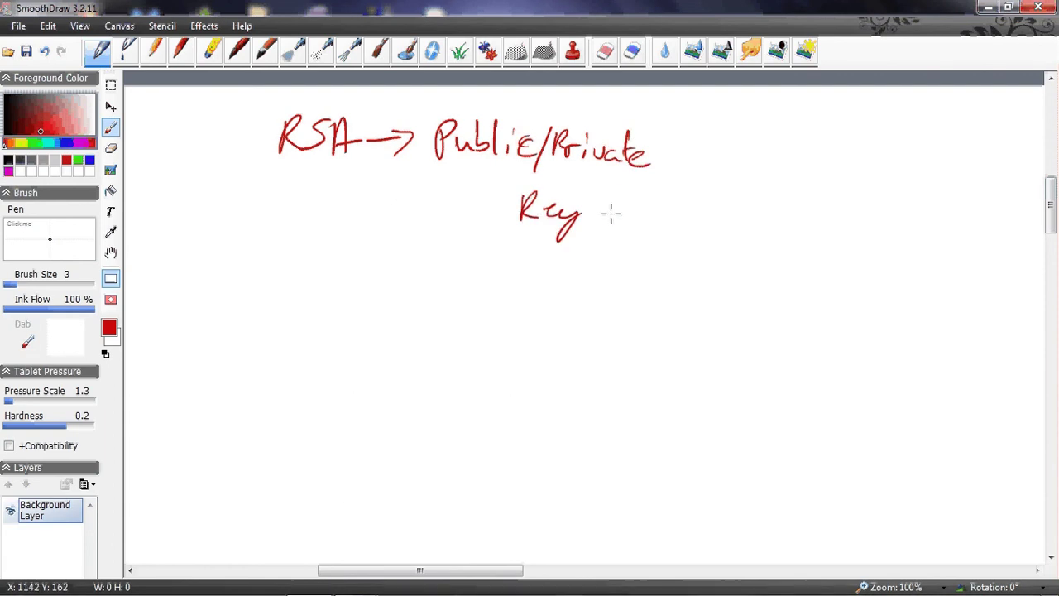
drag(612, 195, 610, 224)
drag(612, 197, 630, 217)
mouse_move(641, 212)
mouse_down()
mouse_move(639, 224)
mouse_move(662, 225)
mouse_up()
click(661, 202)
mouse_move(672, 212)
mouse_down()
mouse_move(672, 225)
mouse_move(690, 207)
mouse_up()
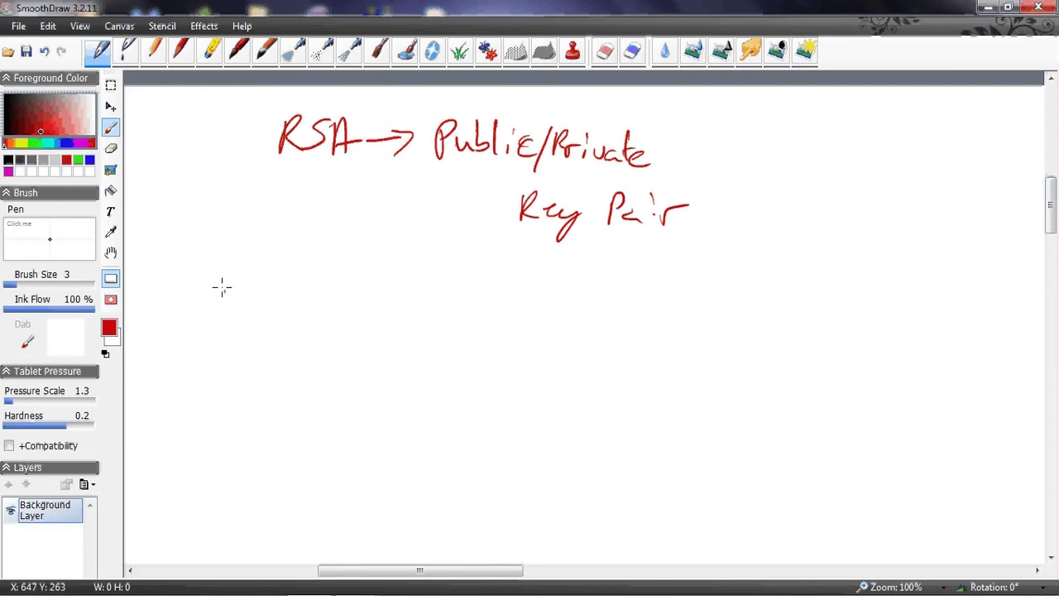
drag(221, 288, 217, 290)
mouse_move(215, 321)
mouse_down()
mouse_move(212, 335)
mouse_move(241, 310)
mouse_move(344, 320)
mouse_move(332, 346)
mouse_up()
Draw the N→I1 arrow, write 'Packet z → RSA → E(z)' above, and add circled I2
drag(367, 309, 384, 351)
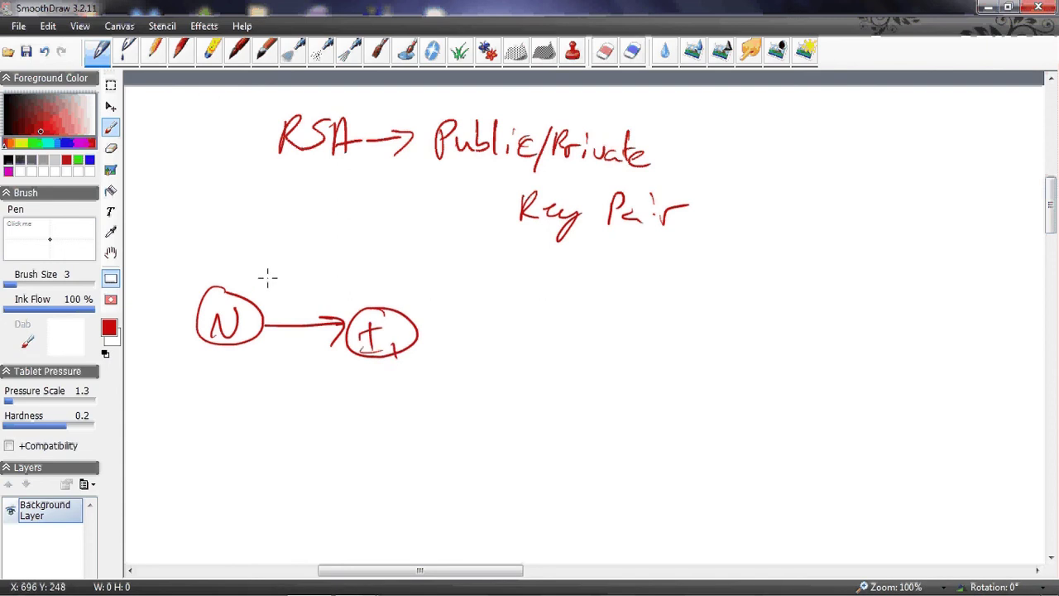
mouse_move(250, 218)
mouse_down()
mouse_move(274, 229)
mouse_move(303, 220)
mouse_move(311, 243)
mouse_move(345, 230)
mouse_move(456, 234)
mouse_move(497, 264)
mouse_move(614, 283)
mouse_up()
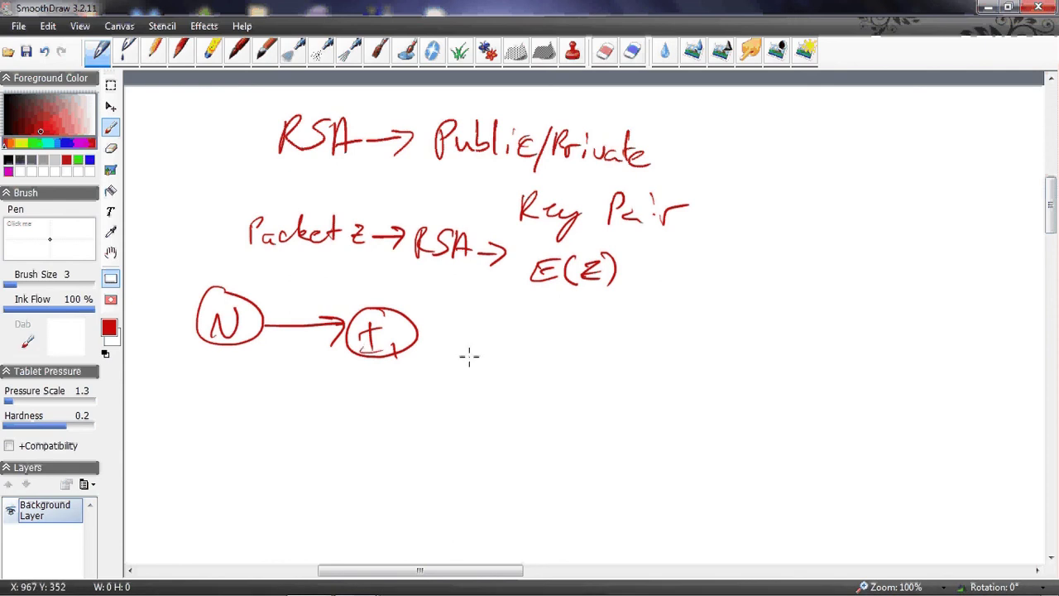
mouse_move(566, 330)
mouse_down()
mouse_move(591, 346)
mouse_move(569, 343)
mouse_up()
drag(561, 343, 560, 366)
drag(562, 358, 576, 374)
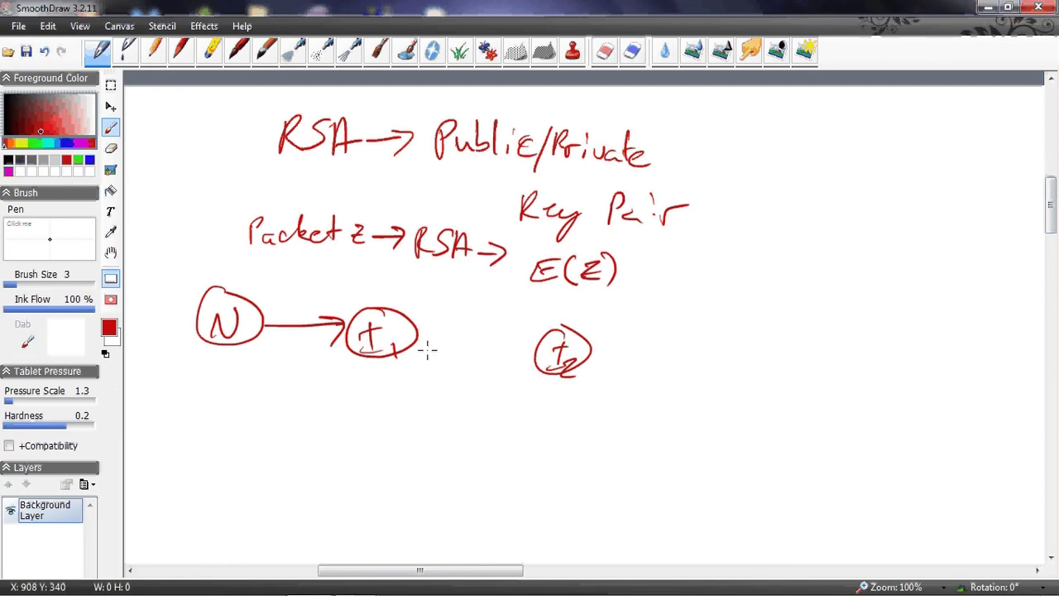
Label the I1 to I2 hop E(E(z)) with an arrow into I2
drag(447, 312, 449, 331)
mouse_move(439, 321)
mouse_down()
mouse_move(457, 312)
mouse_move(466, 336)
mouse_move(509, 334)
mouse_move(519, 346)
mouse_up()
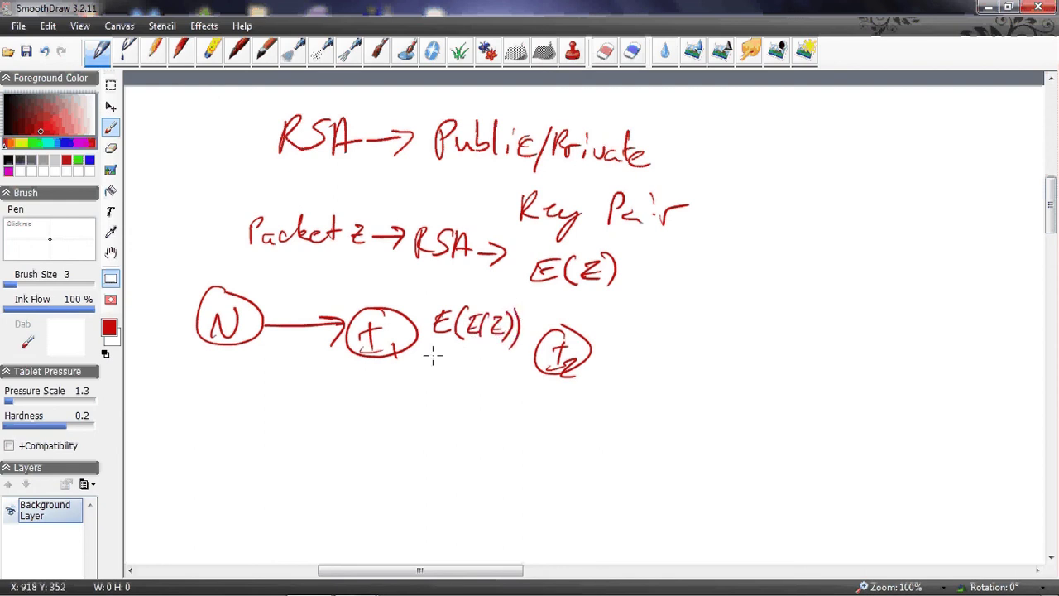
mouse_move(412, 344)
mouse_down()
mouse_move(511, 351)
mouse_move(500, 357)
mouse_up()
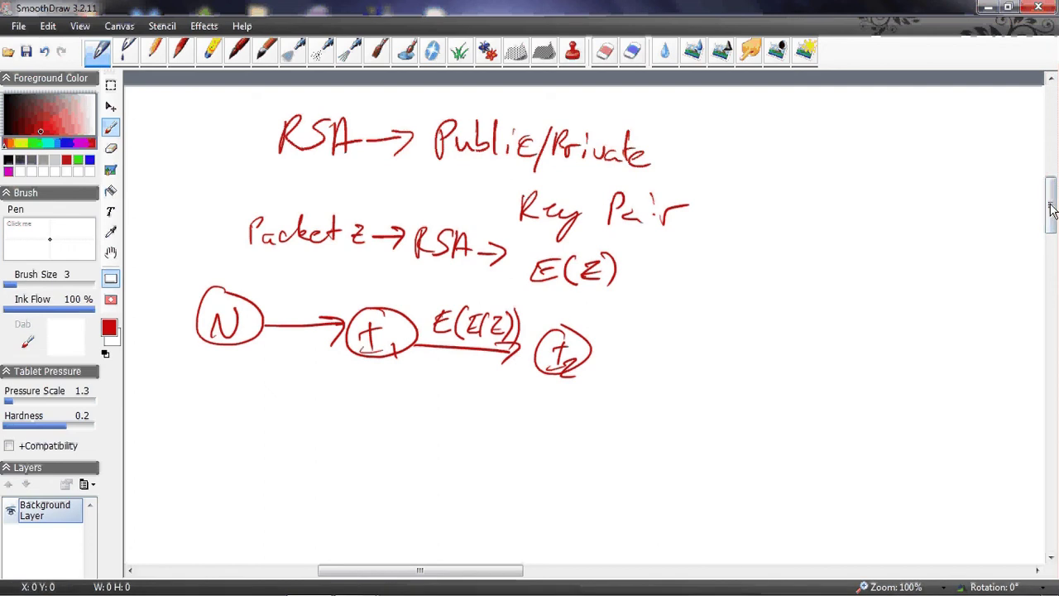
Draw circled node I3 and a small node below it reached by a dotted trail
drag(1050, 207, 1052, 232)
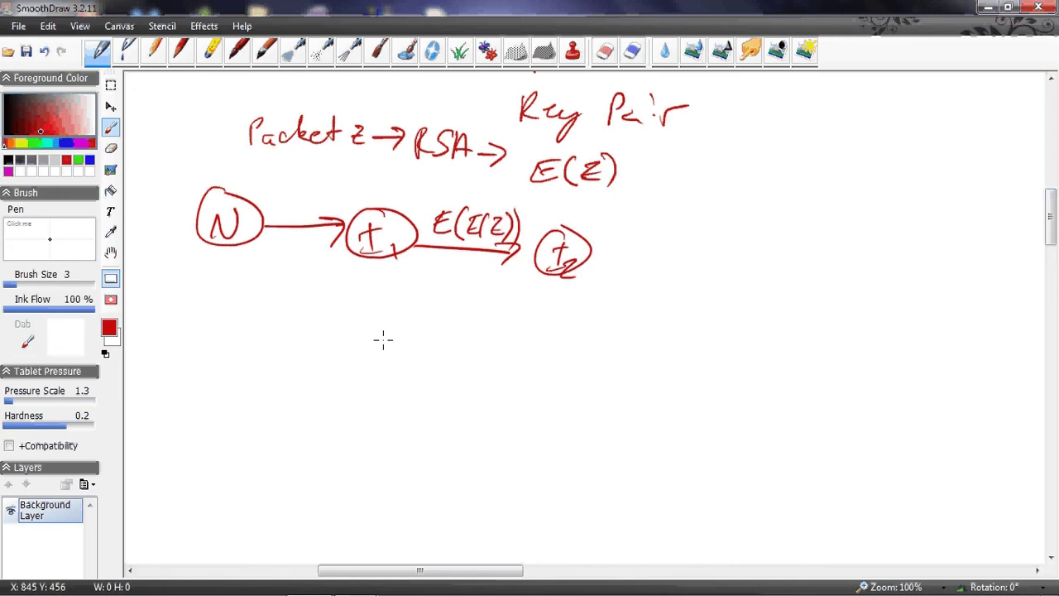
mouse_move(375, 325)
mouse_down()
mouse_move(345, 372)
mouse_move(380, 319)
mouse_up()
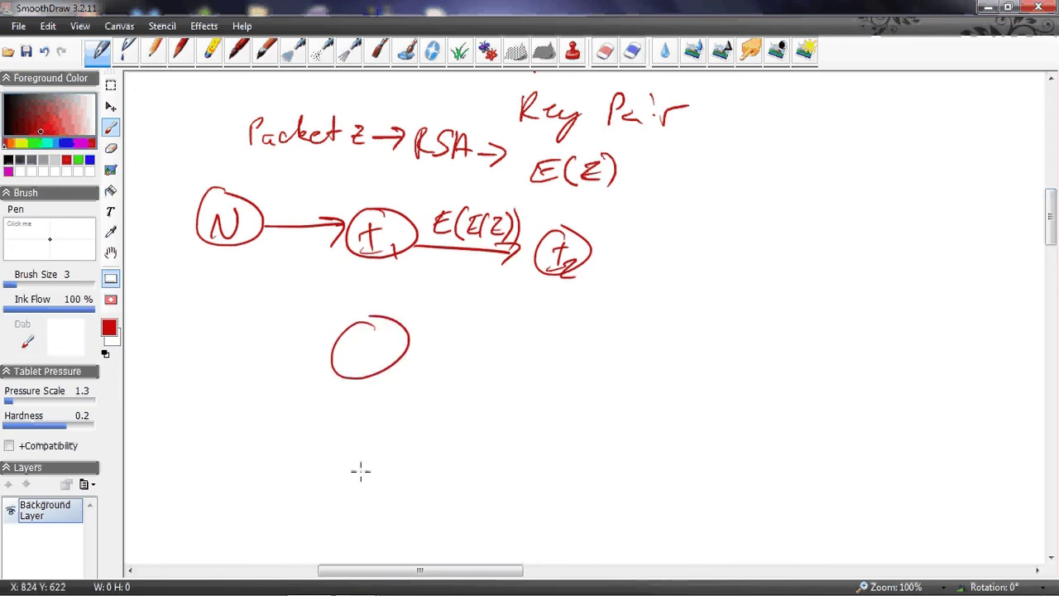
drag(369, 450, 362, 442)
drag(372, 406, 371, 413)
drag(369, 424, 368, 432)
drag(370, 438, 370, 447)
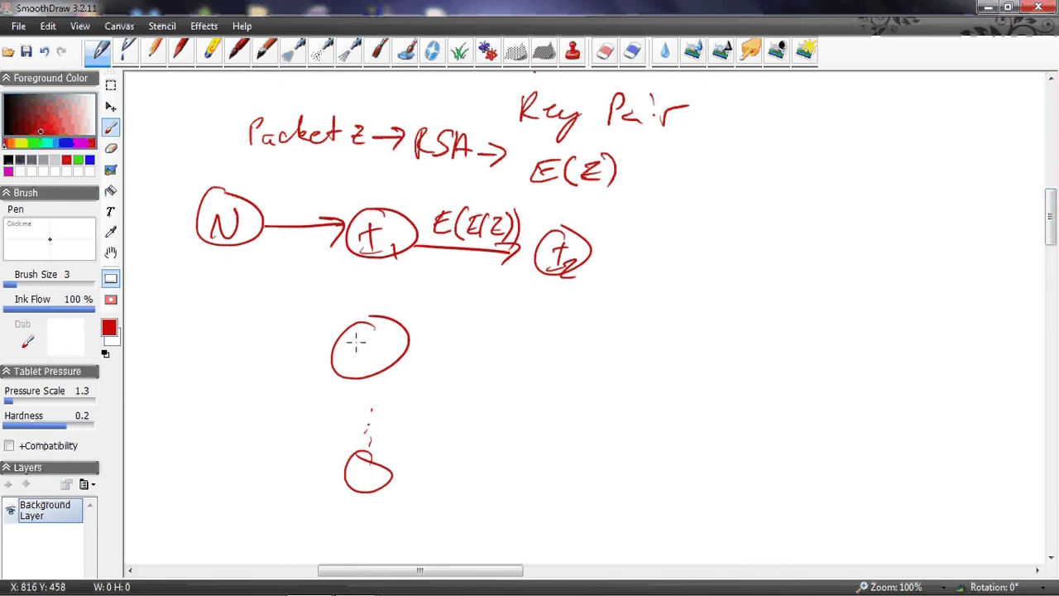
drag(348, 336, 363, 335)
drag(355, 336, 369, 362)
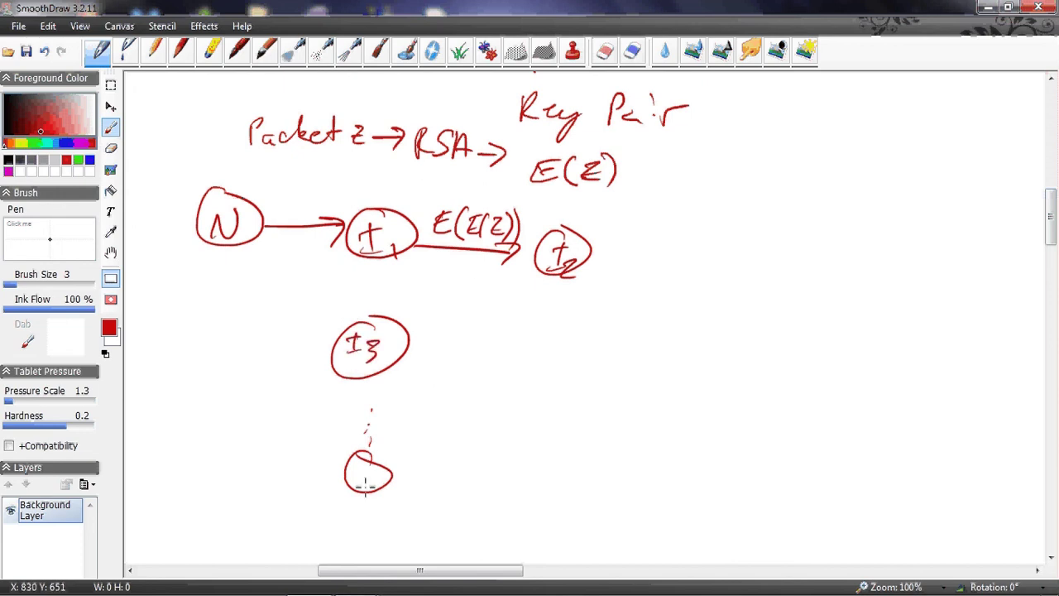
Label the small node IN, add arrows I3→I4 and IN→IN+1, and start a curve from I2
drag(348, 469, 362, 468)
drag(355, 470, 355, 485)
drag(348, 485, 378, 468)
mouse_move(444, 359)
mouse_down()
mouse_move(507, 354)
mouse_move(481, 377)
mouse_up()
drag(421, 477, 469, 473)
drag(454, 465, 456, 484)
mouse_move(564, 372)
mouse_down()
mouse_move(558, 346)
mouse_move(561, 389)
mouse_move(571, 380)
mouse_move(570, 391)
mouse_up()
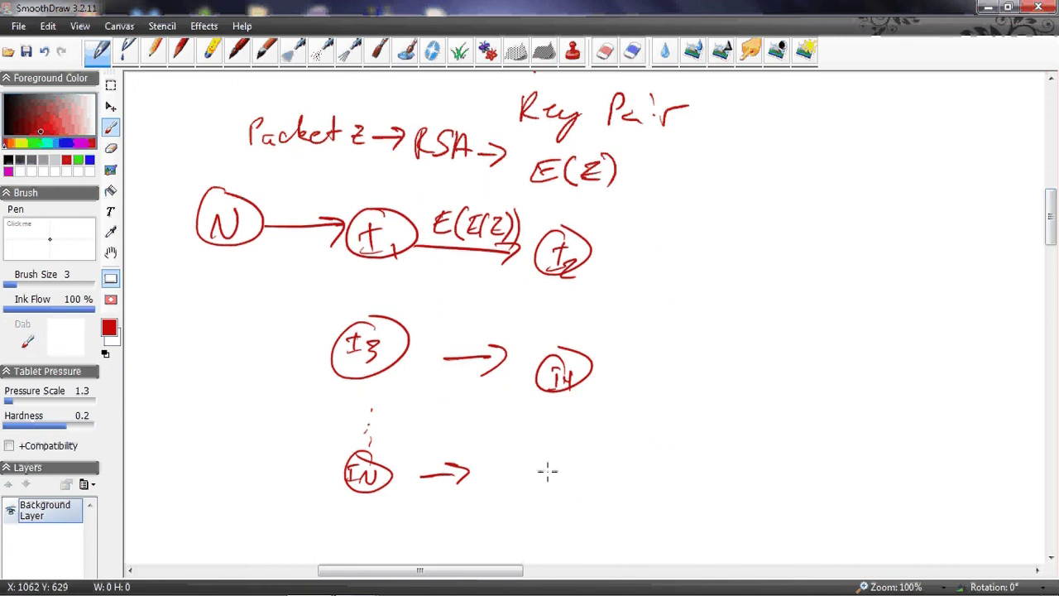
mouse_move(548, 461)
mouse_down()
mouse_move(544, 485)
mouse_move(558, 491)
mouse_move(578, 479)
mouse_up()
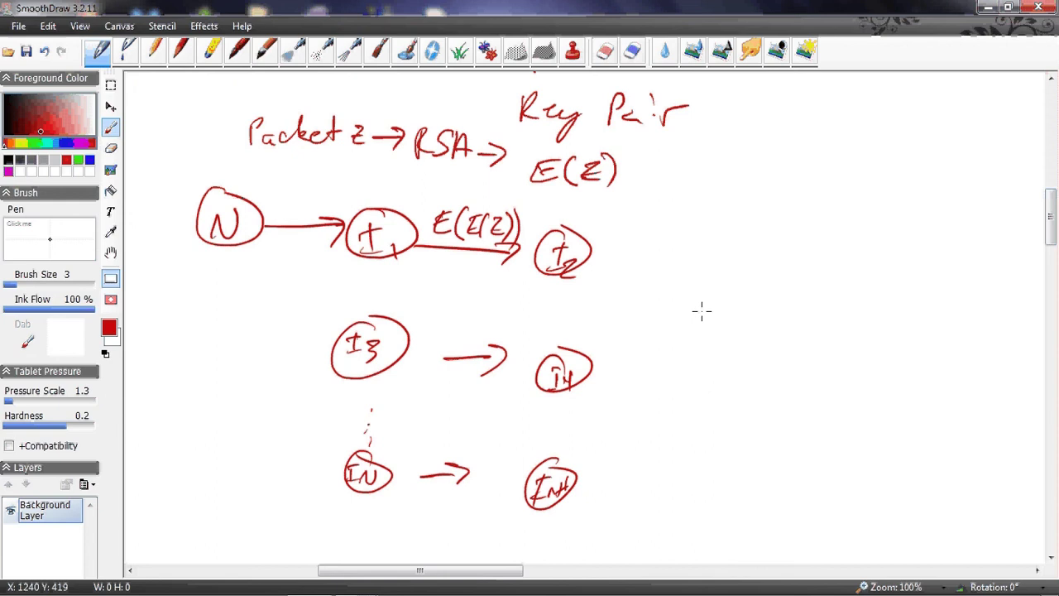
mouse_move(601, 264)
mouse_down()
mouse_move(641, 275)
mouse_move(682, 317)
mouse_up()
Draw arrows from I2, I4 and IN+1 converging on a new circled receiver node R
drag(593, 359, 681, 345)
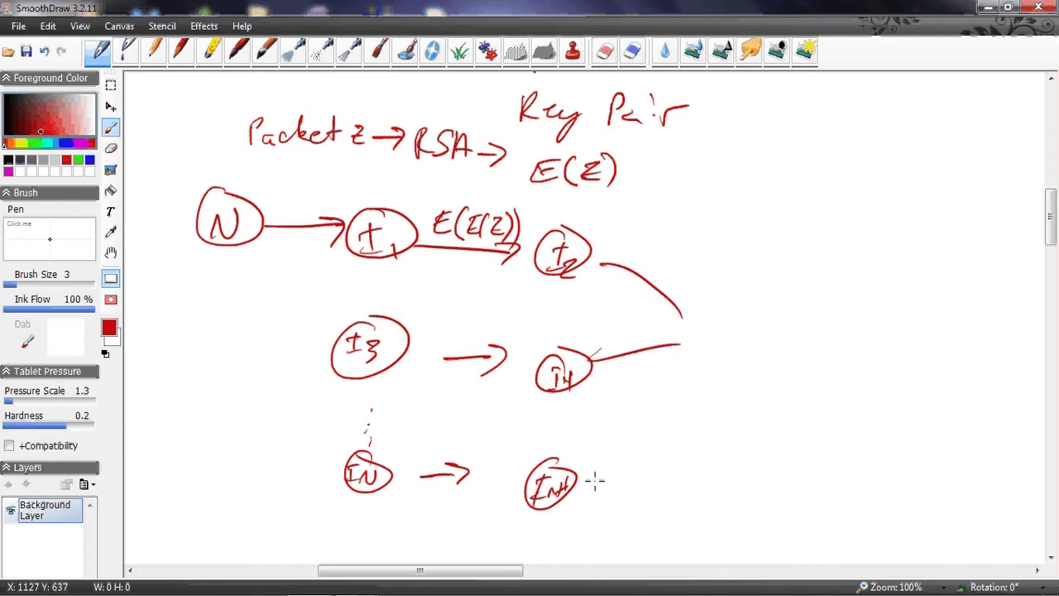
mouse_move(579, 484)
mouse_down()
mouse_move(687, 407)
mouse_move(690, 429)
mouse_up()
drag(680, 346, 697, 361)
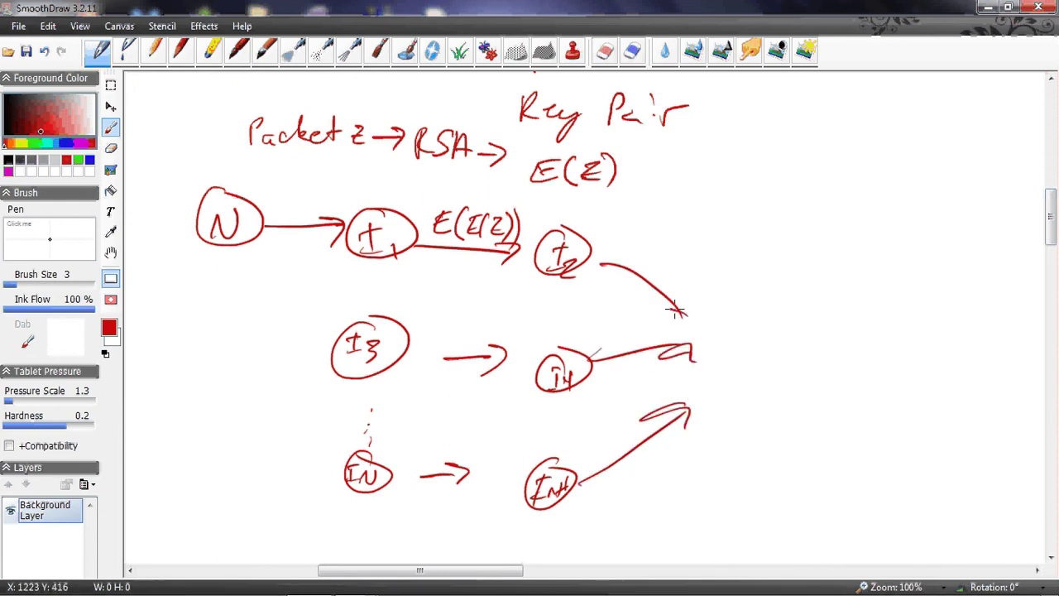
mouse_move(677, 311)
mouse_down()
mouse_move(700, 333)
mouse_move(733, 406)
mouse_move(749, 334)
mouse_up()
drag(732, 355, 750, 404)
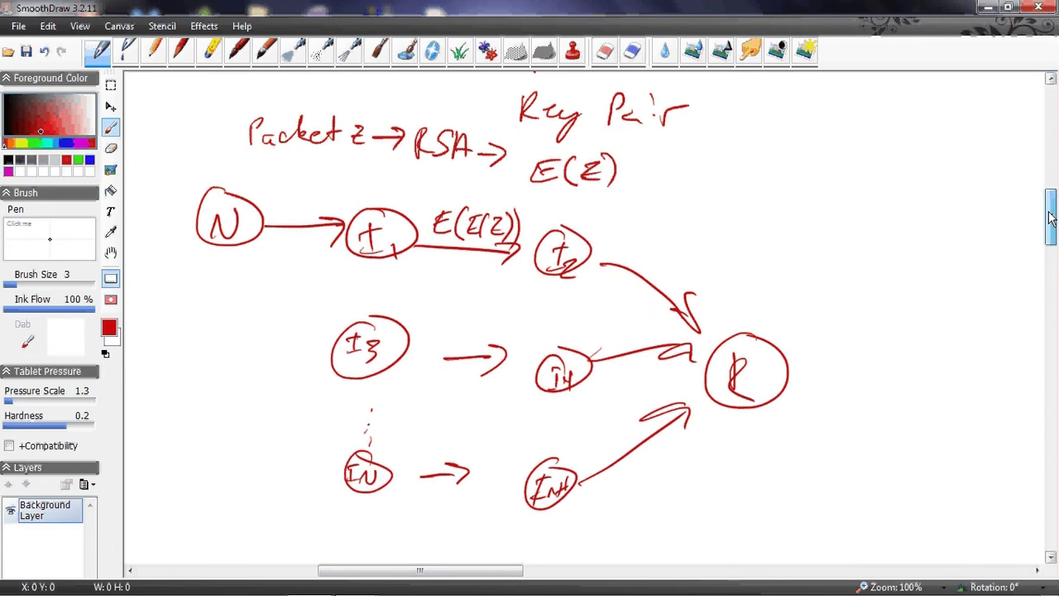
Write 'N encryptions' beside the diagram and scroll down to blank canvas
drag(1050, 217, 1049, 220)
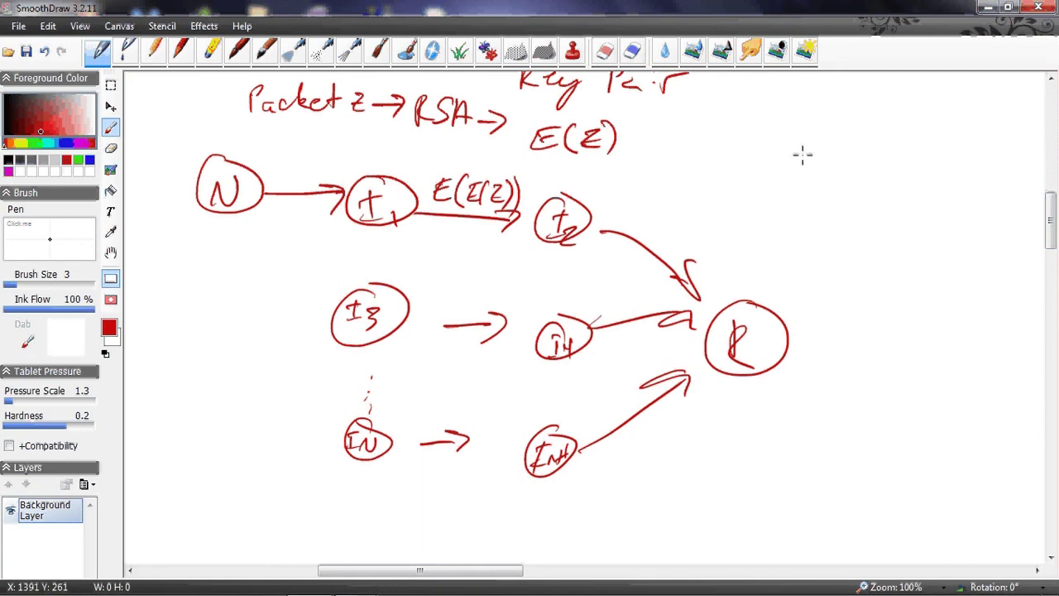
drag(786, 183, 831, 147)
drag(846, 184, 933, 166)
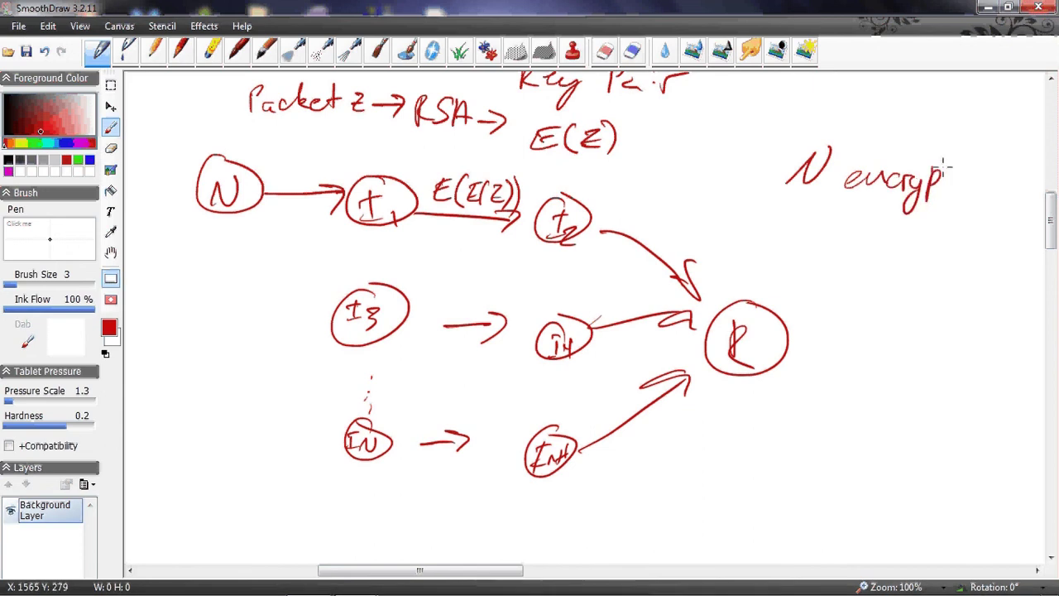
mouse_move(944, 168)
mouse_down()
mouse_move(964, 186)
mouse_move(1002, 183)
mouse_move(1014, 197)
mouse_up()
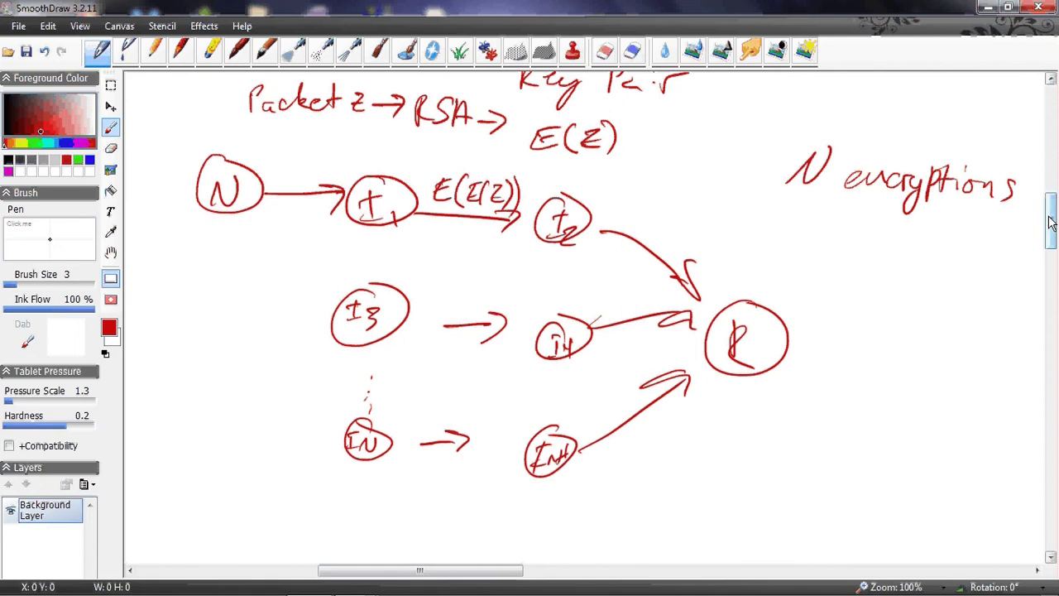
drag(1051, 222, 1048, 260)
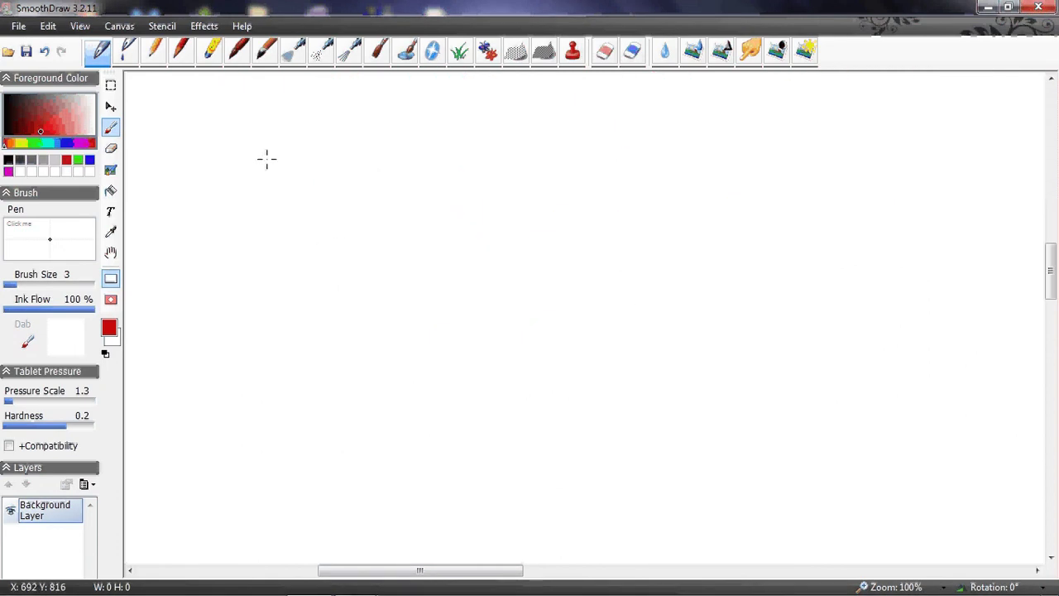
Draw circled node N with an E(Z)-labelled arrow to circled node I1
drag(202, 218, 252, 161)
drag(286, 182, 248, 159)
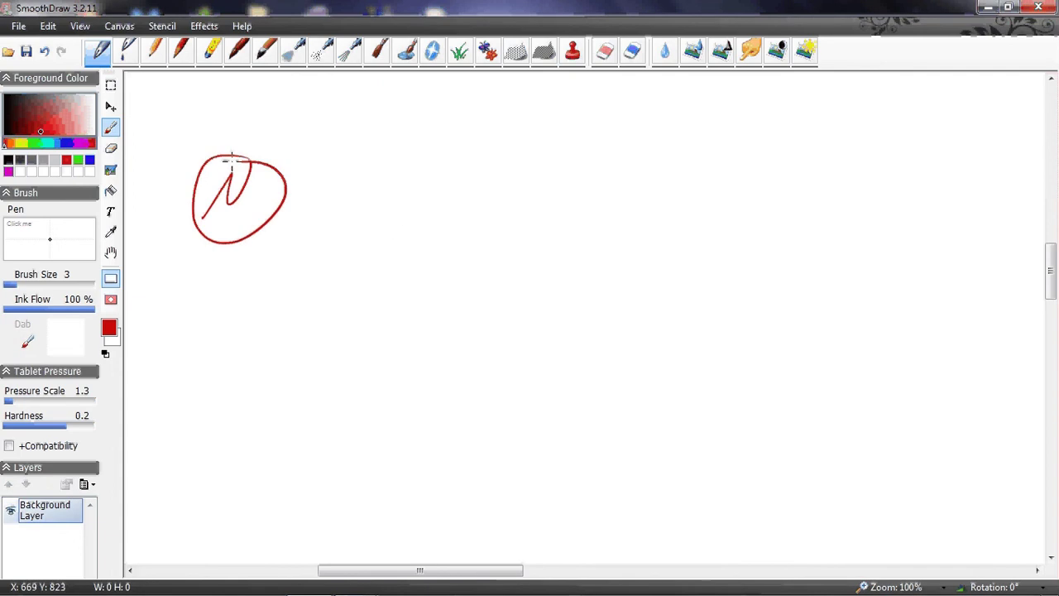
click(319, 209)
drag(286, 196, 341, 217)
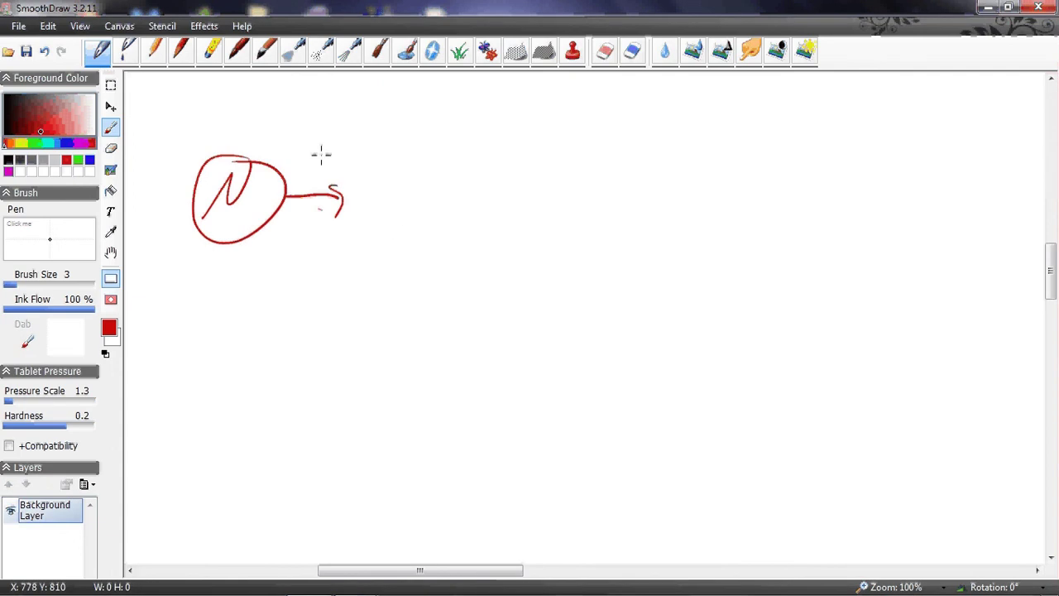
mouse_move(317, 149)
mouse_down()
mouse_move(307, 164)
mouse_move(361, 162)
mouse_up()
mouse_move(361, 137)
mouse_down()
mouse_move(395, 204)
mouse_move(387, 220)
mouse_move(402, 219)
mouse_up()
drag(409, 207, 407, 230)
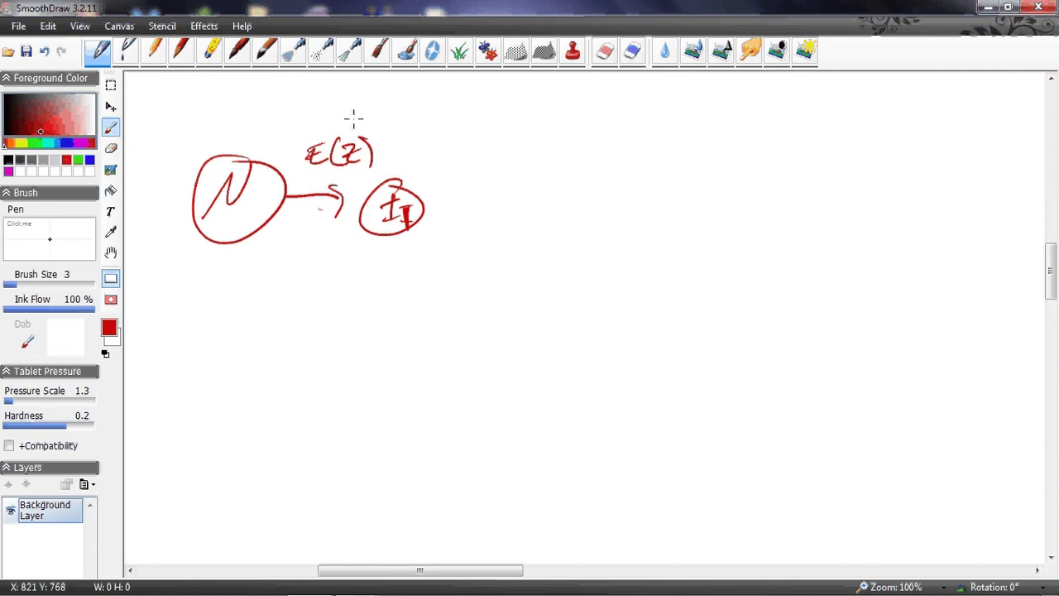
Write the note 'I1 Private' above the E(Z) label
mouse_move(322, 109)
mouse_down()
mouse_move(331, 136)
mouse_move(344, 115)
mouse_move(384, 124)
mouse_up()
drag(386, 116, 397, 128)
drag(395, 116, 407, 130)
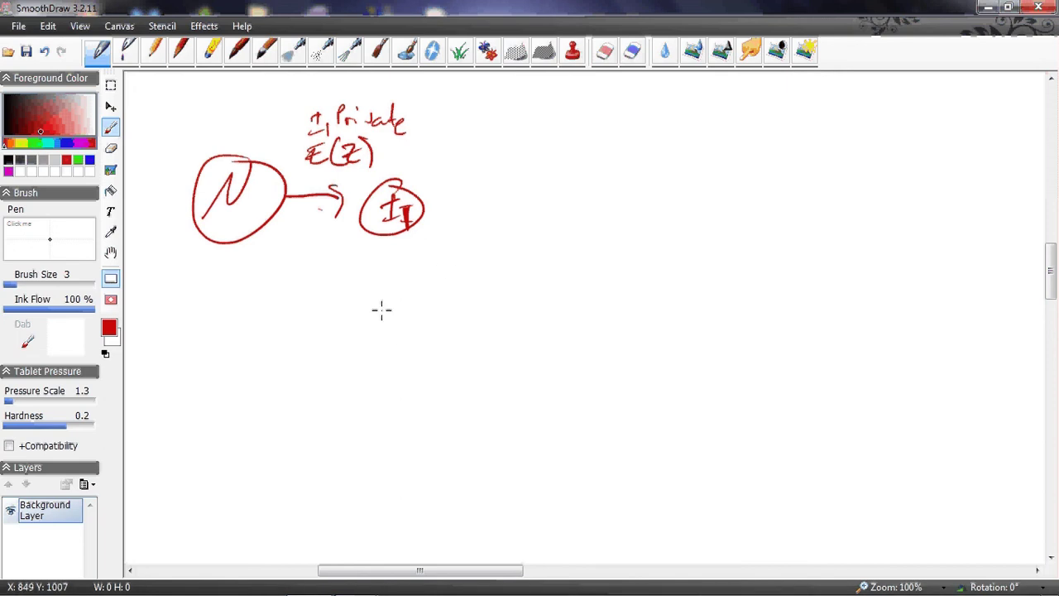
Draw a line down from N to a small node, dotted to a circled IN/2 node
mouse_move(266, 260)
mouse_down()
mouse_move(308, 313)
mouse_move(305, 331)
mouse_up()
mouse_move(344, 303)
mouse_down()
mouse_move(338, 336)
mouse_move(342, 301)
mouse_up()
click(374, 338)
click(395, 342)
click(419, 348)
click(444, 350)
drag(463, 351, 477, 353)
click(492, 353)
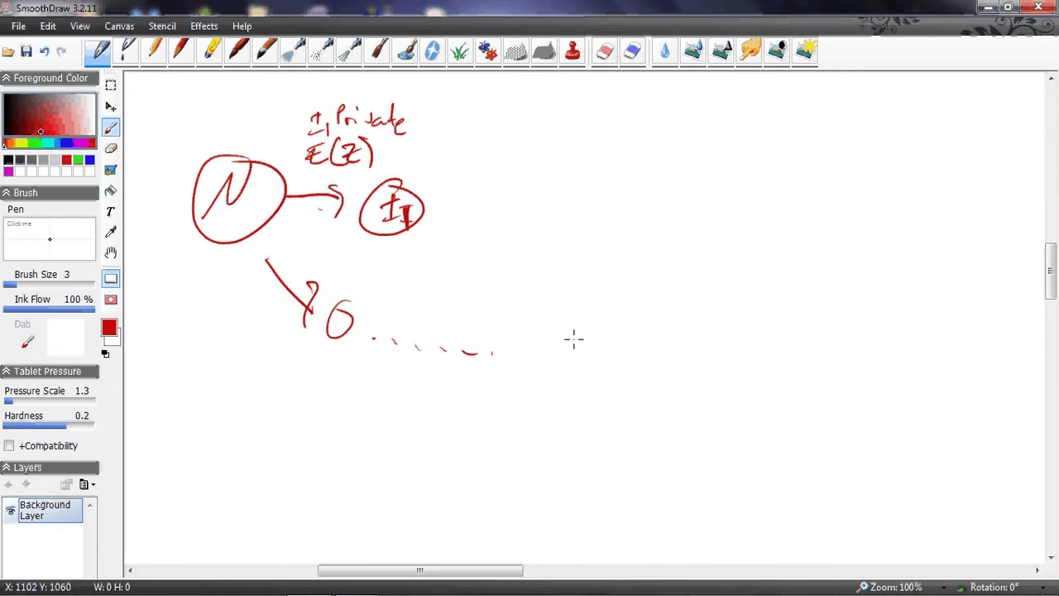
drag(575, 329, 579, 390)
drag(560, 313, 584, 391)
mouse_move(566, 341)
mouse_down()
mouse_move(559, 380)
mouse_move(572, 351)
mouse_up()
mouse_move(553, 380)
mouse_down()
mouse_move(591, 356)
mouse_move(579, 391)
mouse_move(619, 377)
mouse_up()
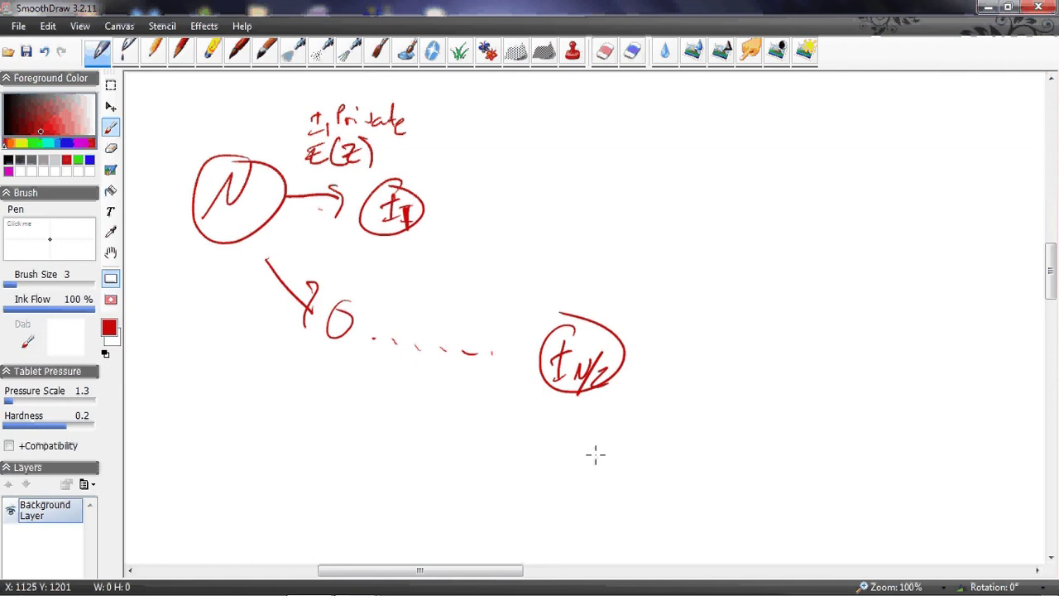
Label the chain E(Z) and INk, then scroll down to blank canvas
mouse_move(308, 396)
mouse_down()
mouse_move(327, 422)
mouse_move(321, 407)
mouse_up()
mouse_move(311, 403)
mouse_down()
mouse_move(324, 401)
mouse_move(332, 425)
mouse_move(355, 428)
mouse_up()
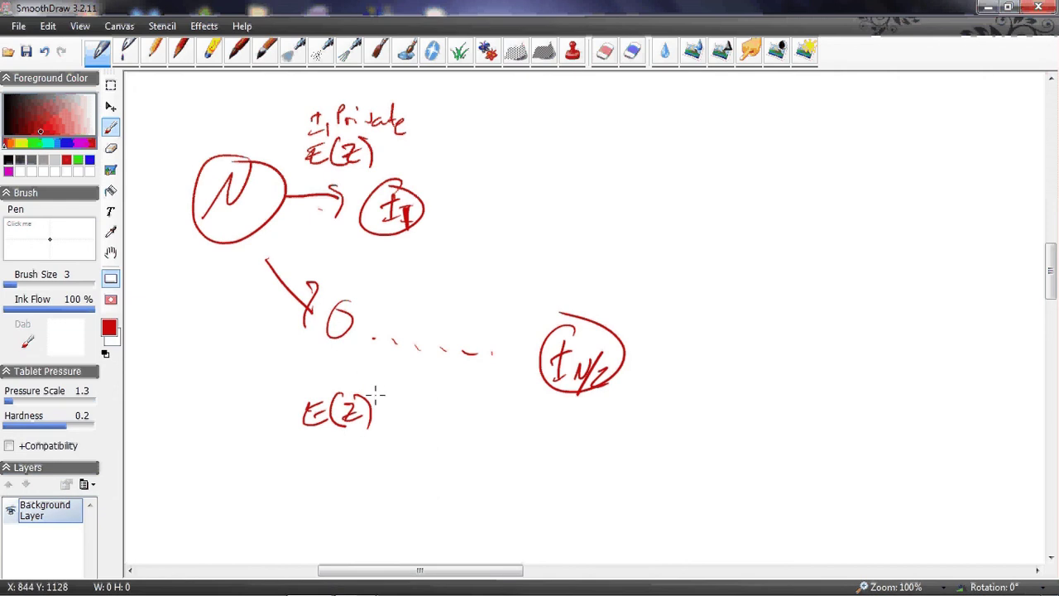
drag(345, 361, 355, 381)
mouse_move(363, 381)
mouse_down()
mouse_move(364, 364)
mouse_move(379, 377)
mouse_up()
mouse_move(384, 364)
mouse_down()
mouse_move(386, 388)
mouse_move(404, 388)
mouse_up()
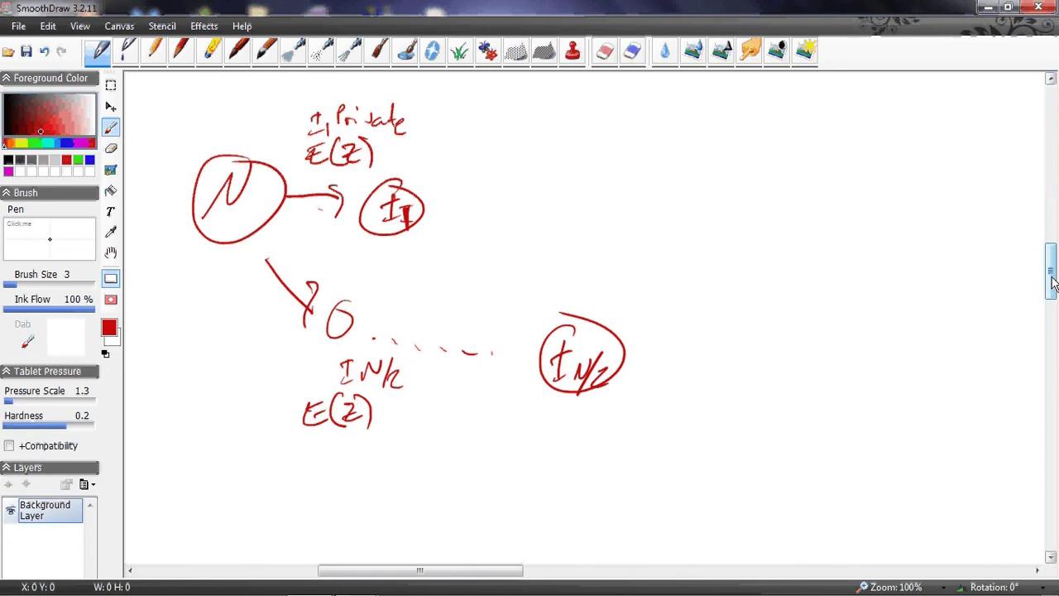
drag(1052, 283, 1053, 323)
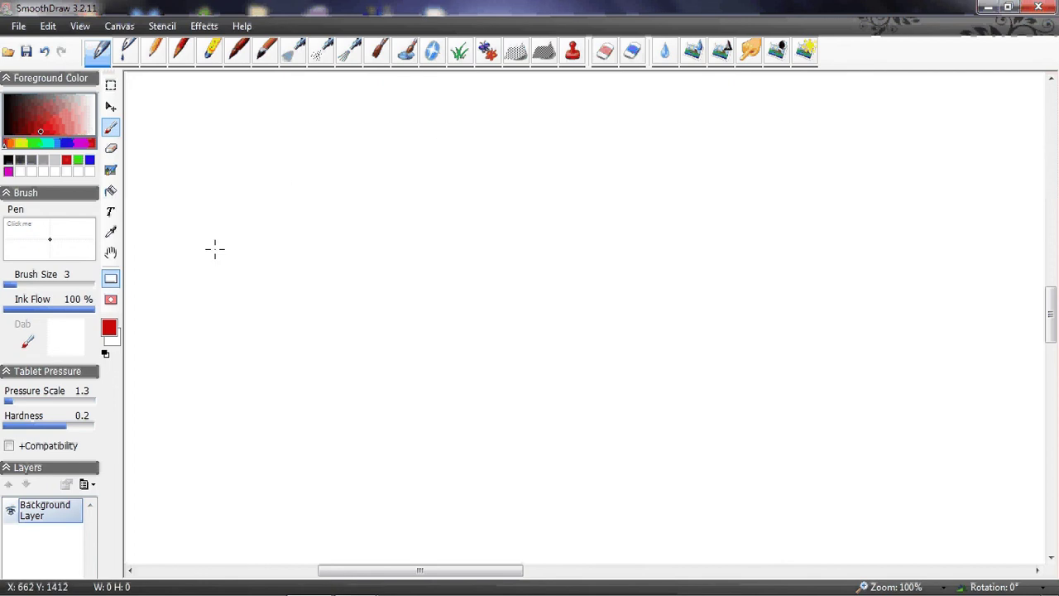
Draw two circled nodes joined by a two-way arrow, labelling the right one I1
mouse_move(265, 250)
mouse_down()
mouse_move(268, 307)
mouse_move(267, 240)
mouse_up()
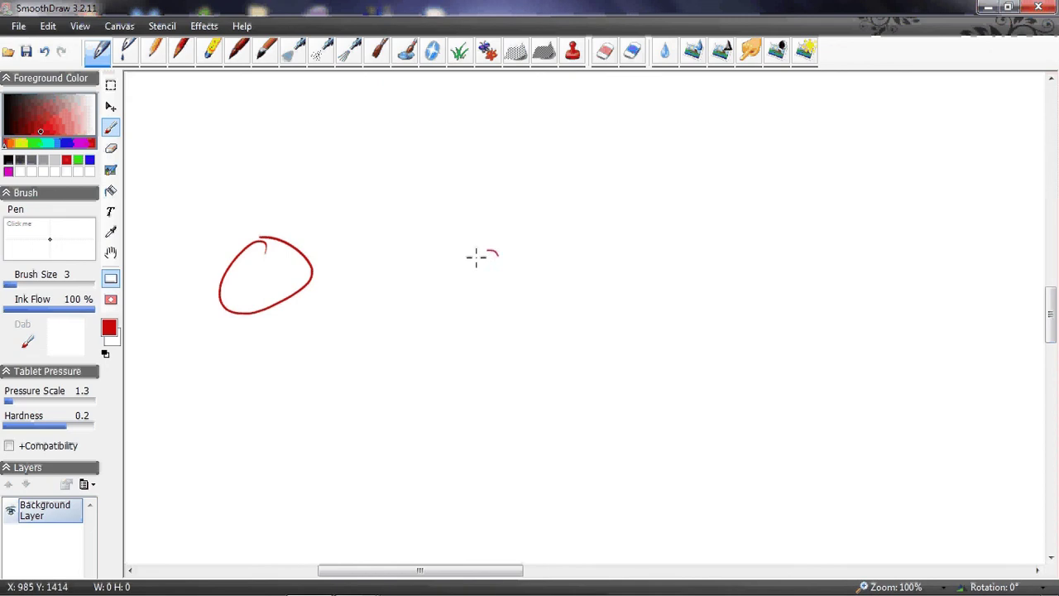
drag(495, 254, 493, 241)
mouse_move(321, 279)
mouse_down()
mouse_move(477, 281)
mouse_move(427, 299)
mouse_move(340, 305)
mouse_up()
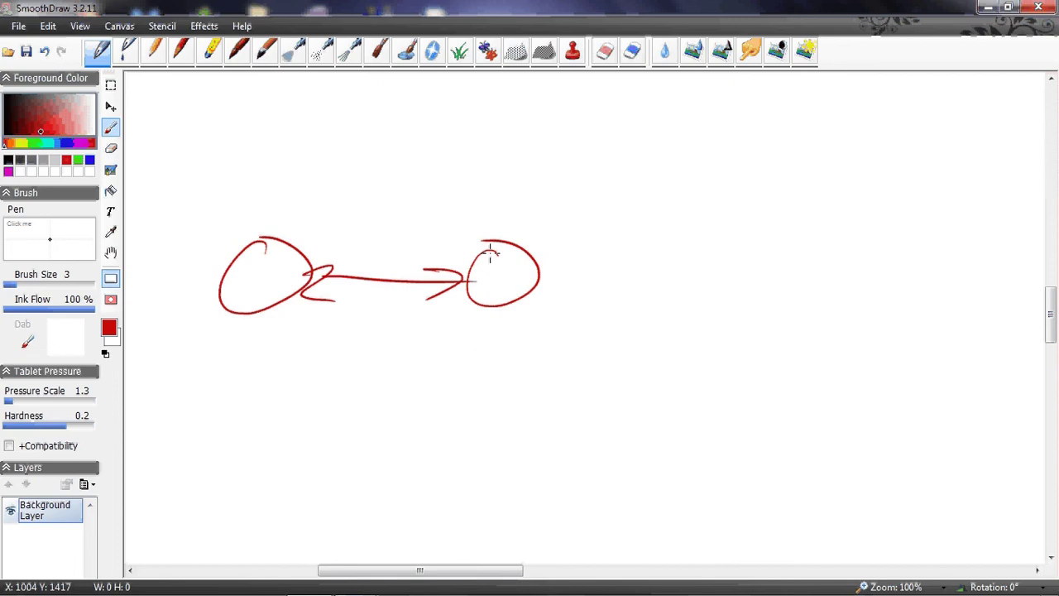
mouse_move(479, 265)
mouse_down()
mouse_move(494, 291)
mouse_move(687, 279)
mouse_move(655, 301)
mouse_up()
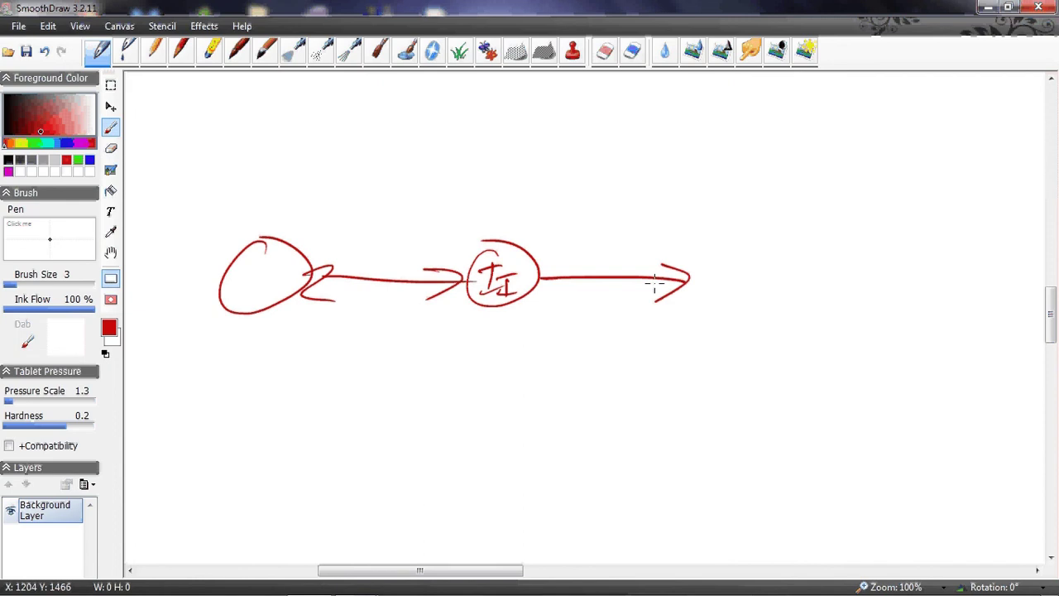
Add a third node linked to I1 by double arrows, plus an RSA-labelled arc into I1
drag(543, 263, 561, 280)
drag(538, 289, 571, 289)
mouse_move(705, 262)
mouse_down()
mouse_move(723, 260)
mouse_move(689, 272)
mouse_up()
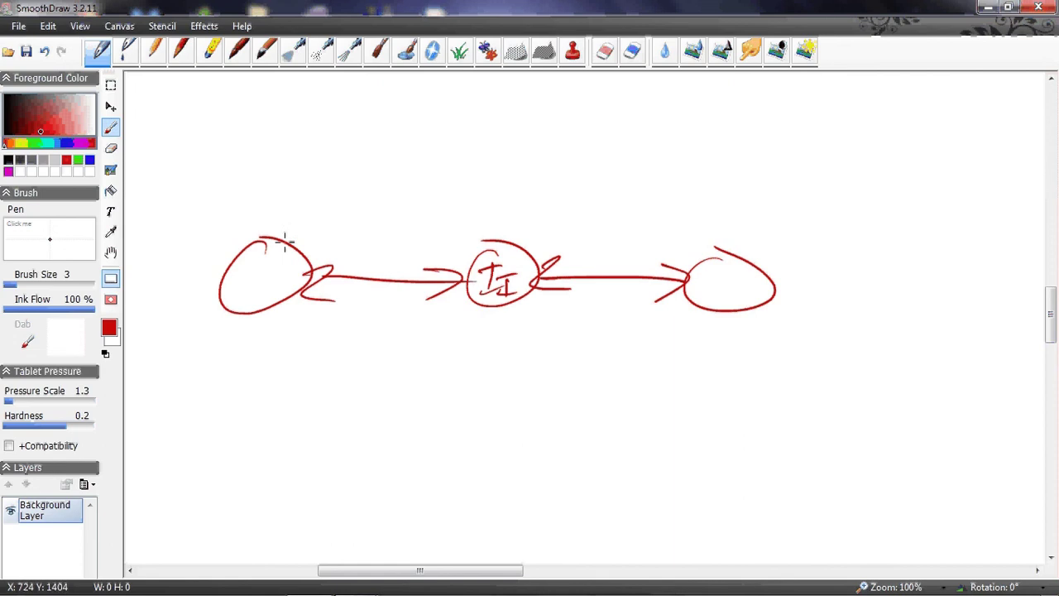
mouse_move(285, 240)
mouse_down()
mouse_move(336, 208)
mouse_move(456, 227)
mouse_move(472, 250)
mouse_up()
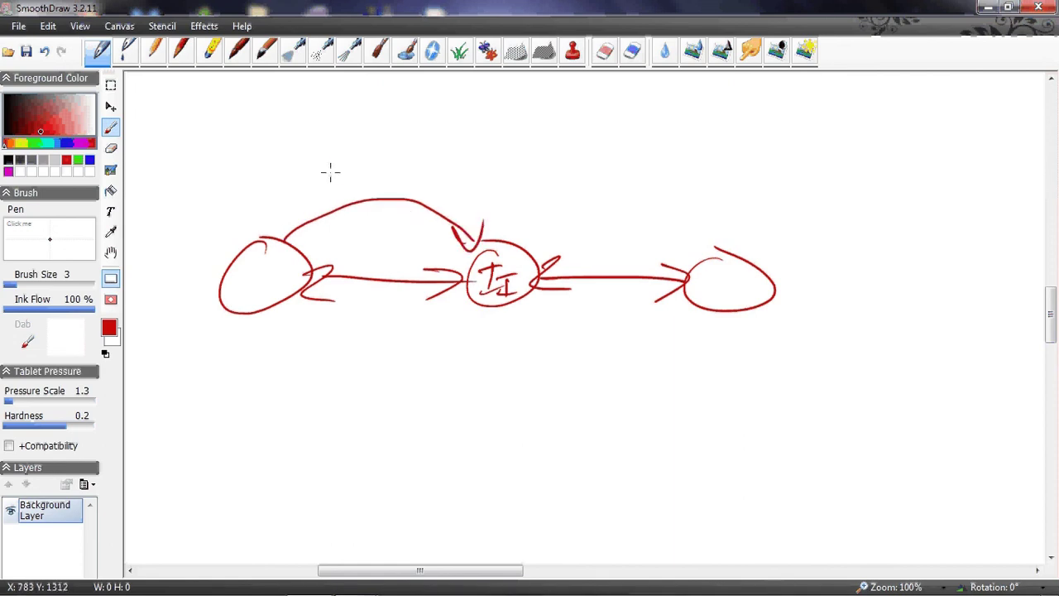
drag(330, 171, 394, 169)
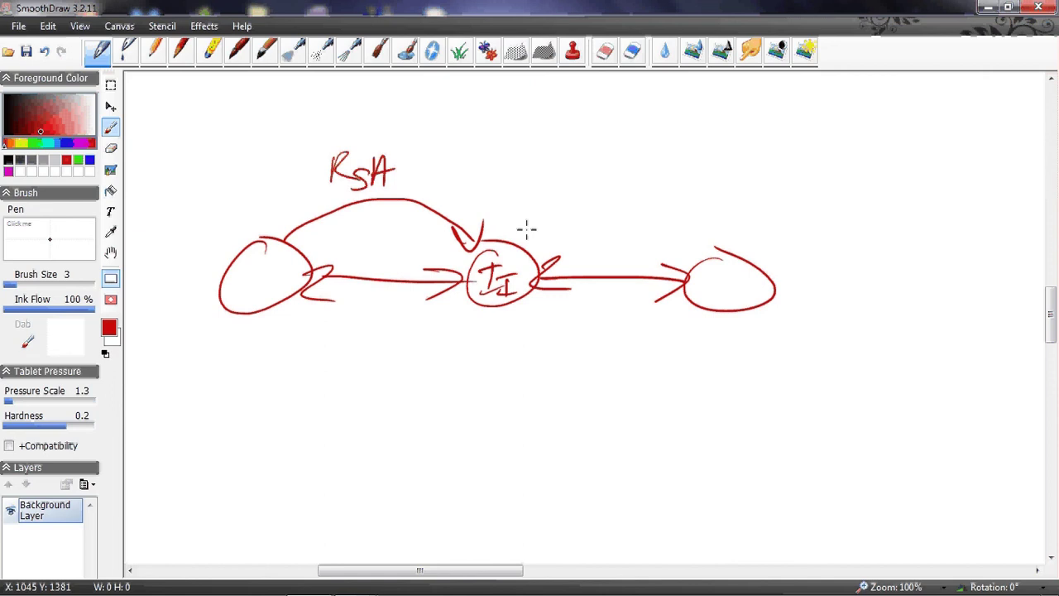
Draw an arc arrow from I1 to the right node and write RSA above it
mouse_move(500, 238)
mouse_down()
mouse_move(672, 228)
mouse_move(697, 260)
mouse_up()
drag(685, 236, 703, 221)
drag(562, 182, 584, 202)
mouse_move(613, 199)
mouse_down()
mouse_move(627, 175)
mouse_move(634, 201)
mouse_up()
drag(610, 193, 635, 189)
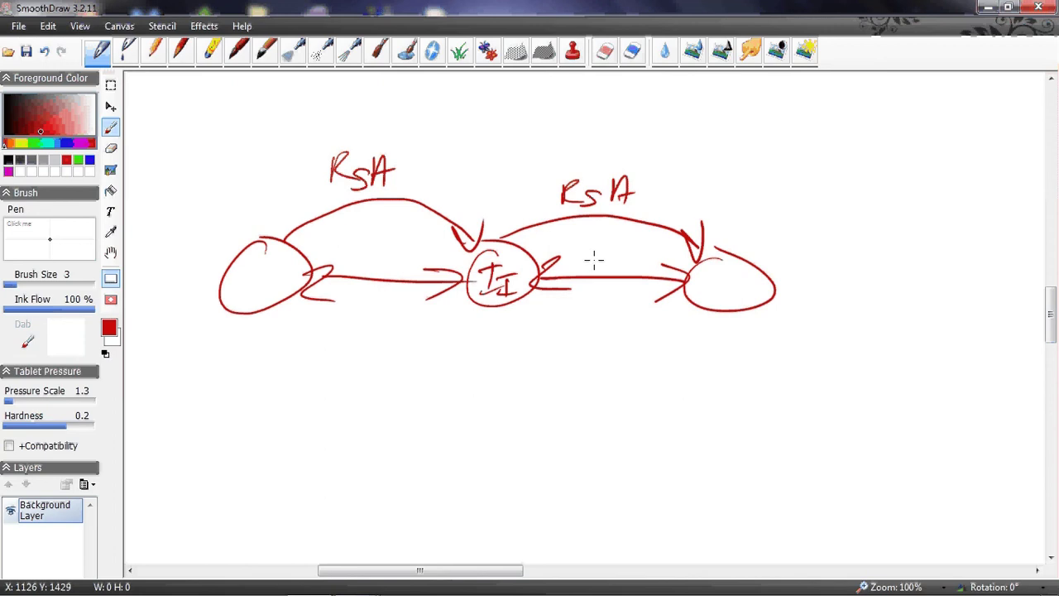
Write DES over the I1-to-right-node arrow and over the arrow into I1
drag(571, 251, 571, 271)
mouse_move(571, 251)
mouse_down()
mouse_move(572, 271)
mouse_move(605, 270)
mouse_up()
drag(591, 261, 608, 270)
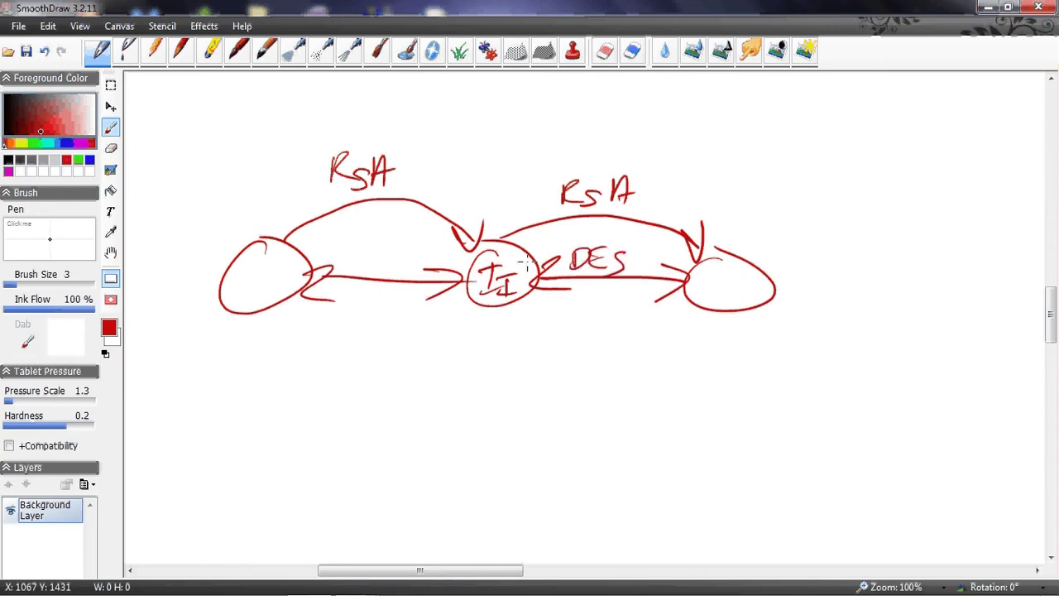
drag(363, 251, 364, 274)
mouse_move(382, 252)
mouse_down()
mouse_move(383, 273)
mouse_move(406, 254)
mouse_up()
mouse_move(383, 263)
mouse_down()
mouse_move(402, 262)
mouse_move(389, 279)
mouse_up()
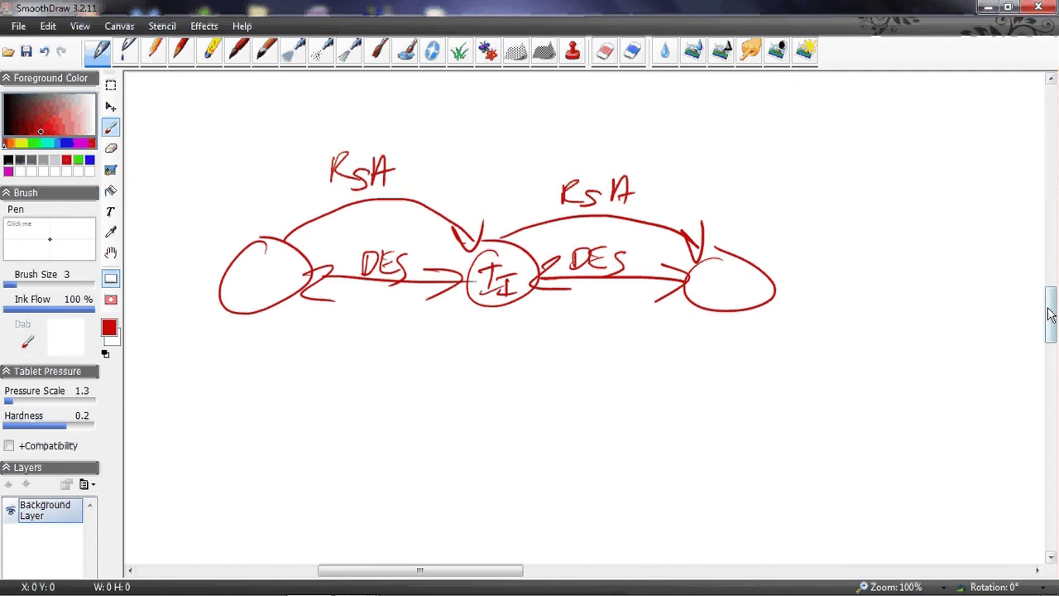
drag(1052, 314, 1050, 317)
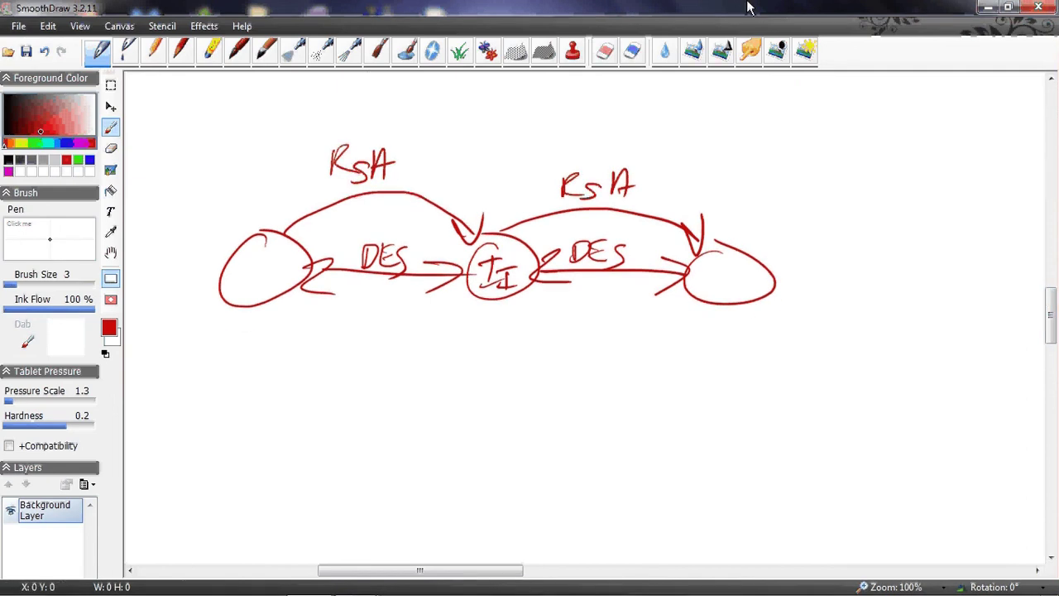